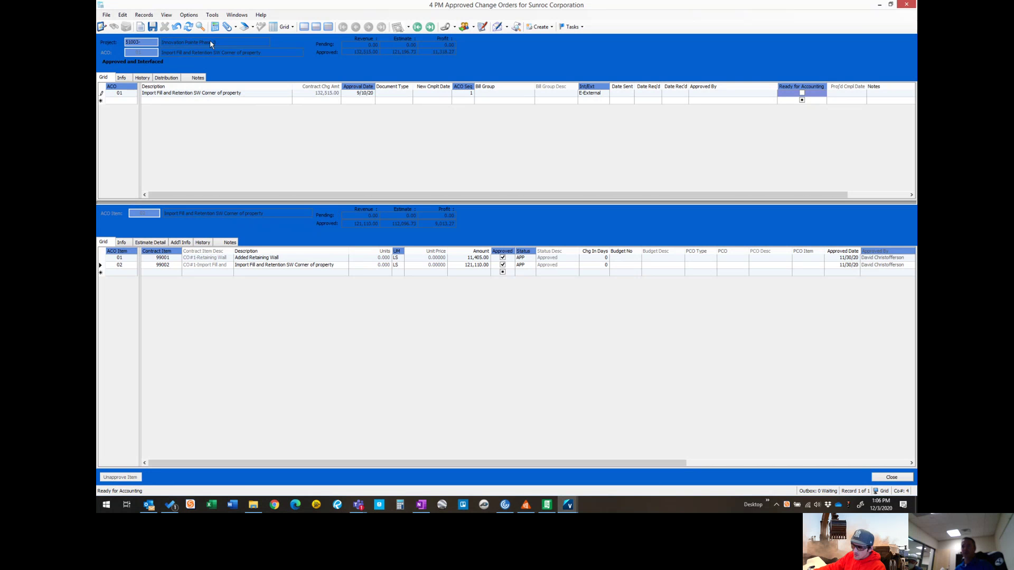
# - On ACO 01, tick Ready for Accounting to raise the interface-flag prompt for all item phase detail
pyautogui.click(126, 93)
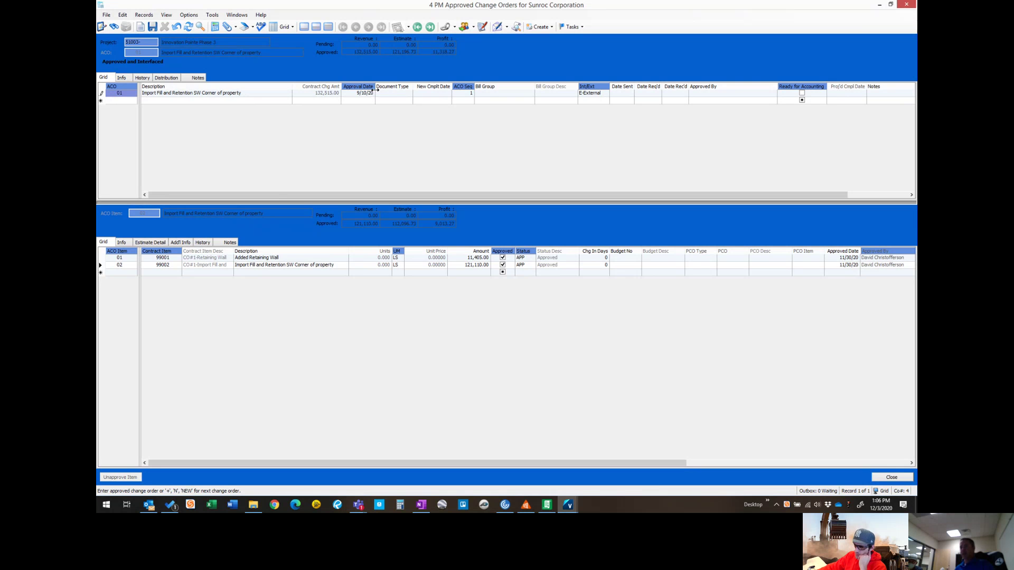
pyautogui.click(591, 93)
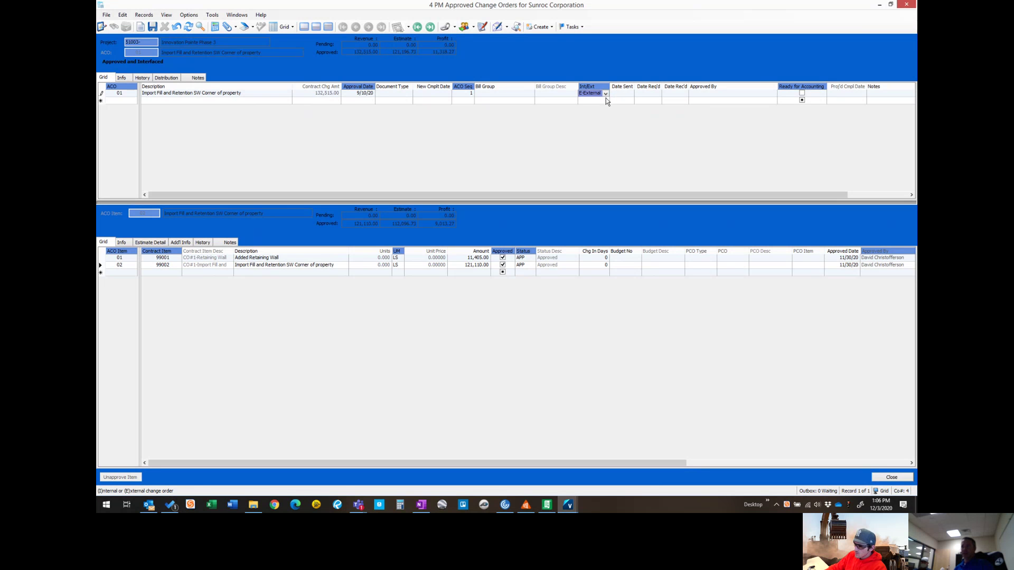
pyautogui.click(132, 261)
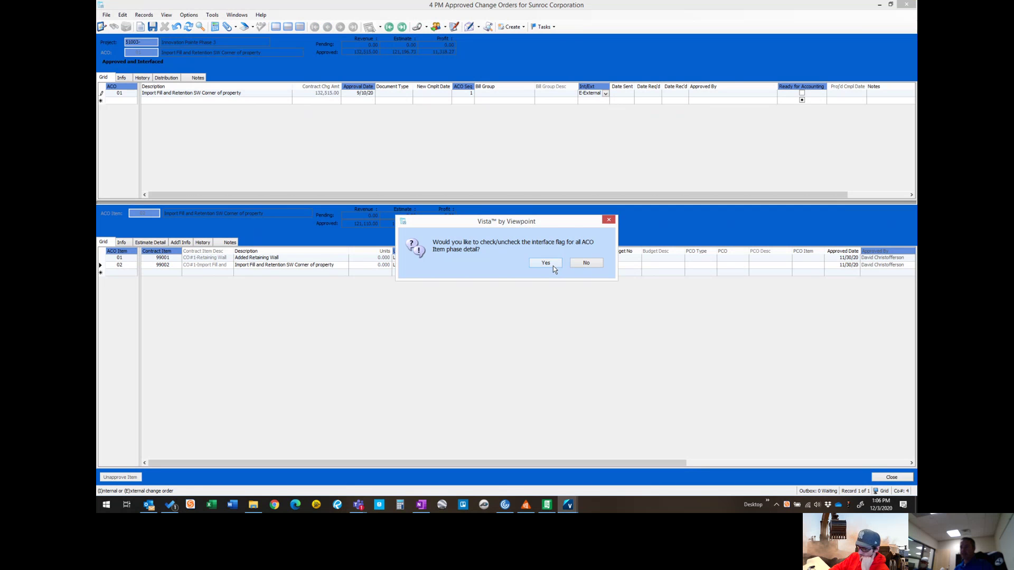
# - Flag all item phase detail for interface, then review item 02's imported fill haul and placement lines
pyautogui.click(552, 265)
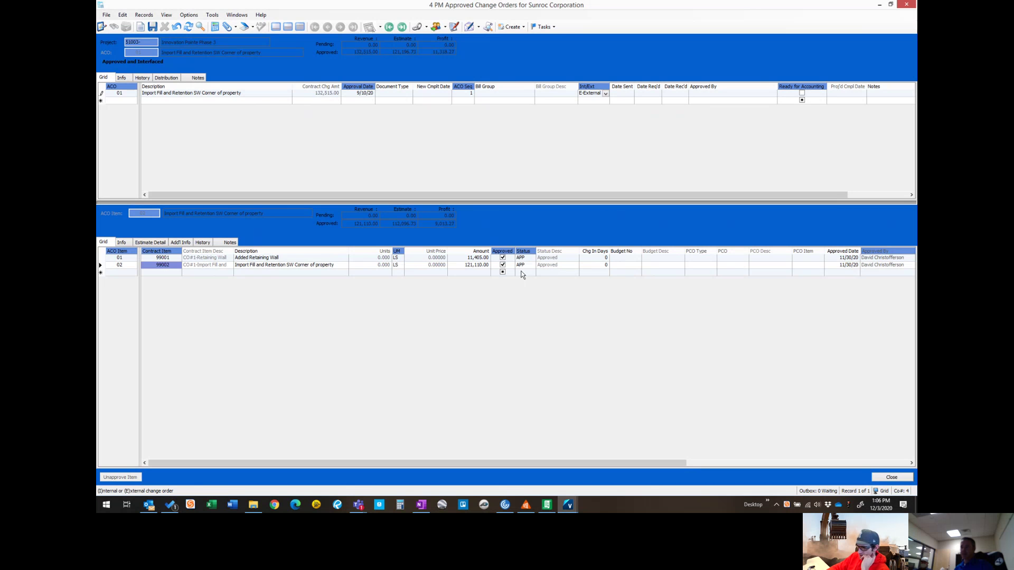
pyautogui.click(126, 257)
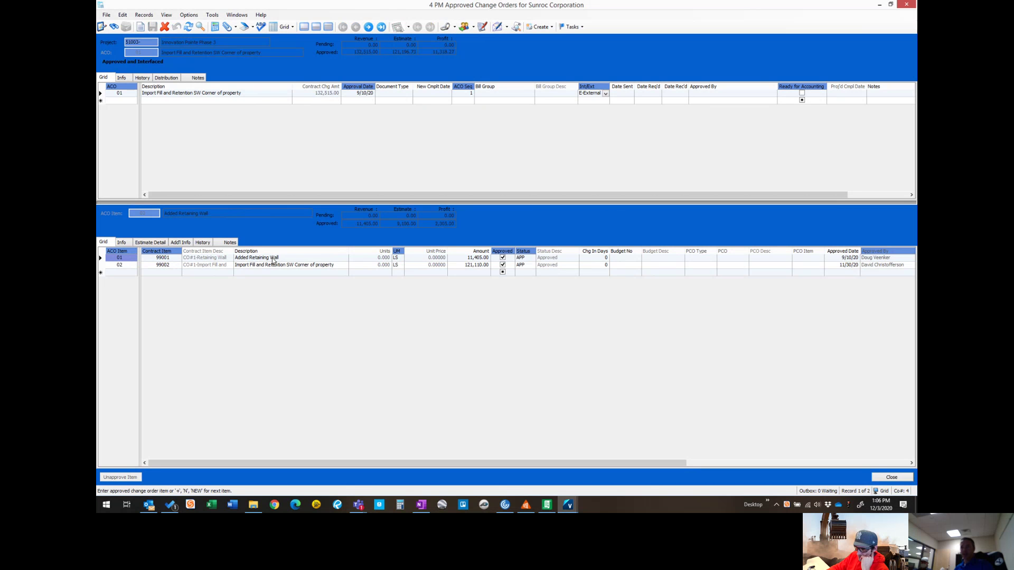
pyautogui.click(127, 265)
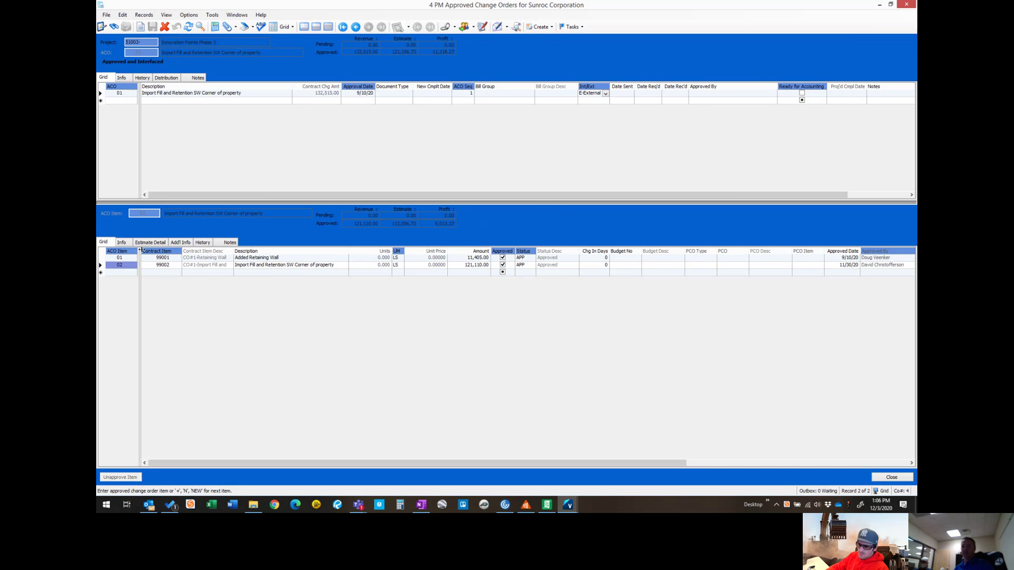
pyautogui.click(151, 243)
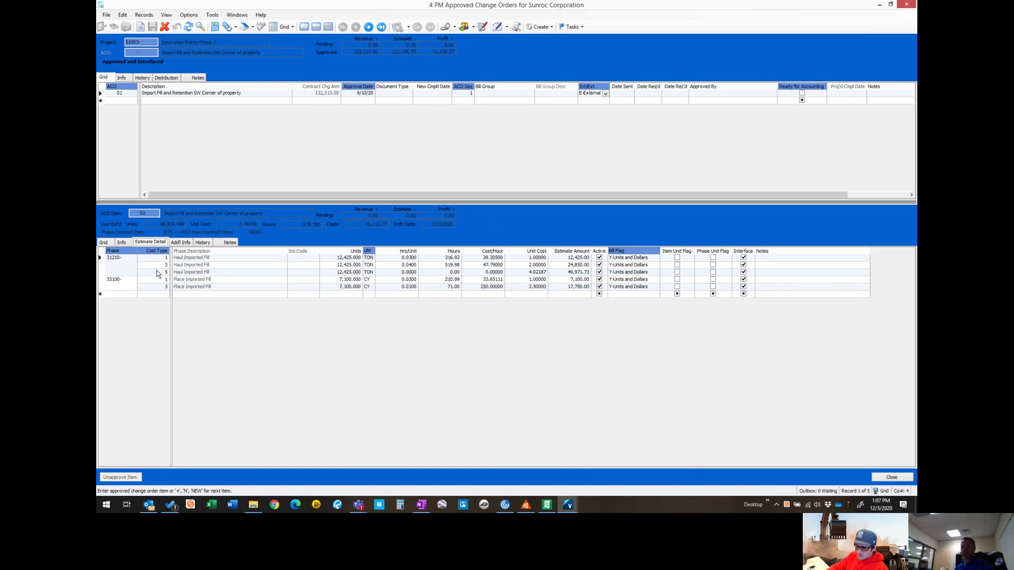
pyautogui.click(159, 272)
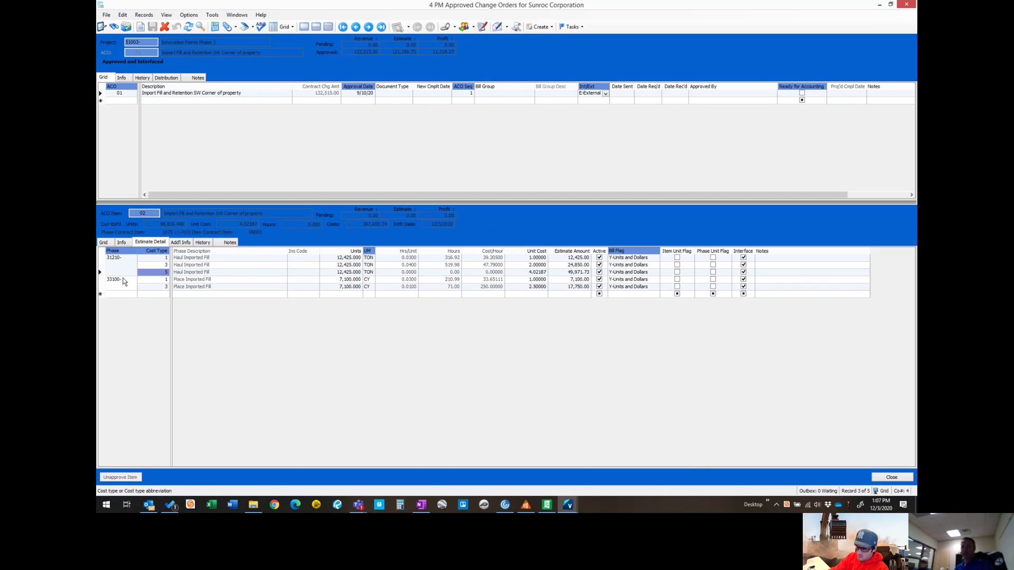
pyautogui.click(152, 287)
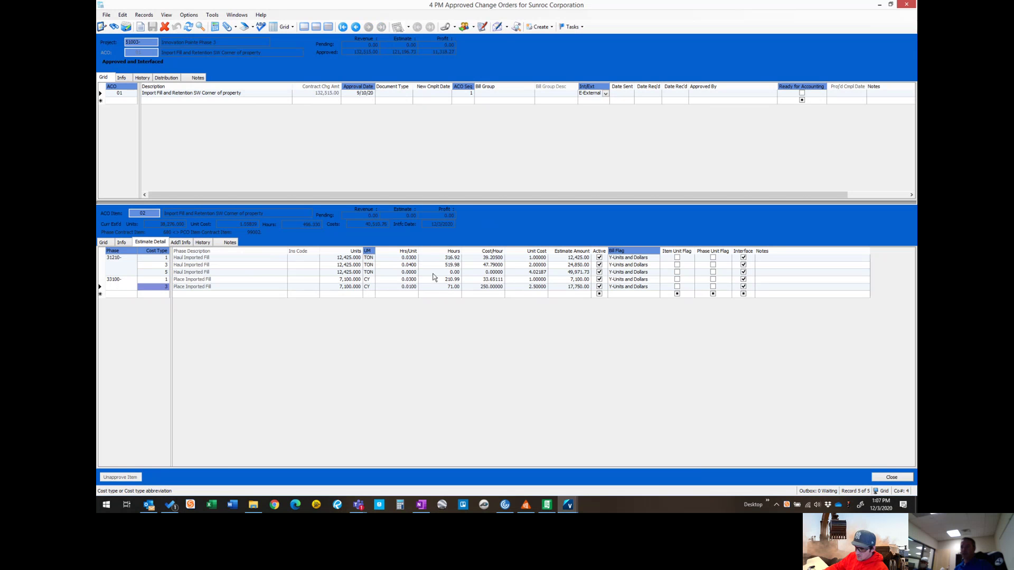
# - Review item 01 Added Retaining Wall estimate: phase 68100-, 350 units, unit cost, 9,100.00 amount
pyautogui.click(104, 242)
pyautogui.click(122, 258)
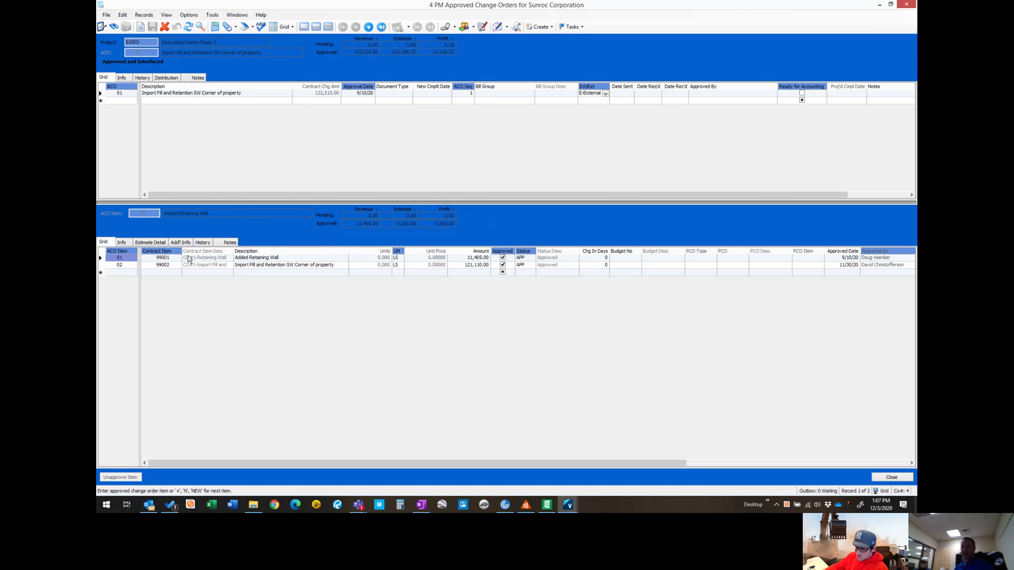
pyautogui.click(151, 242)
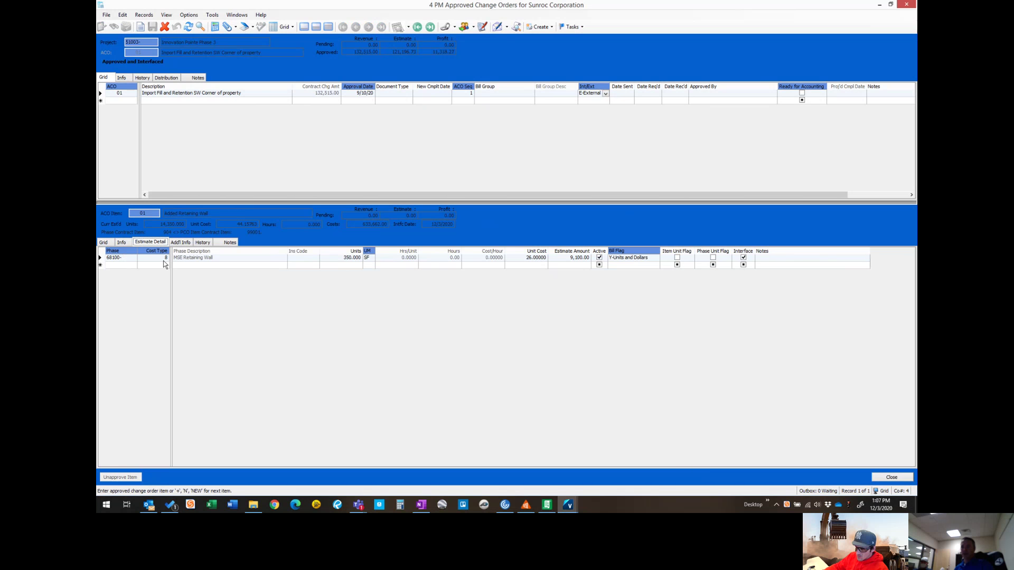
pyautogui.click(122, 260)
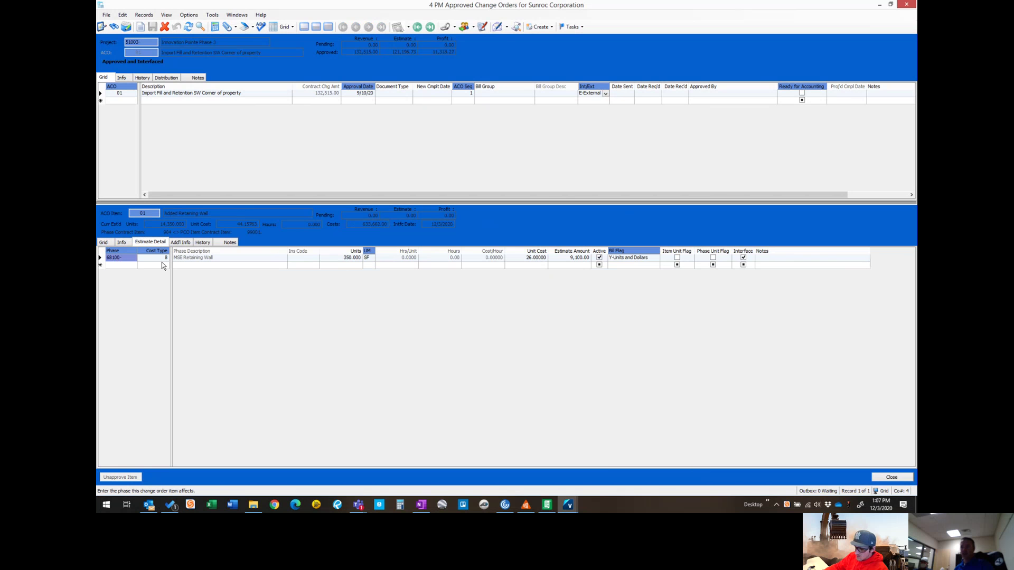
pyautogui.click(356, 260)
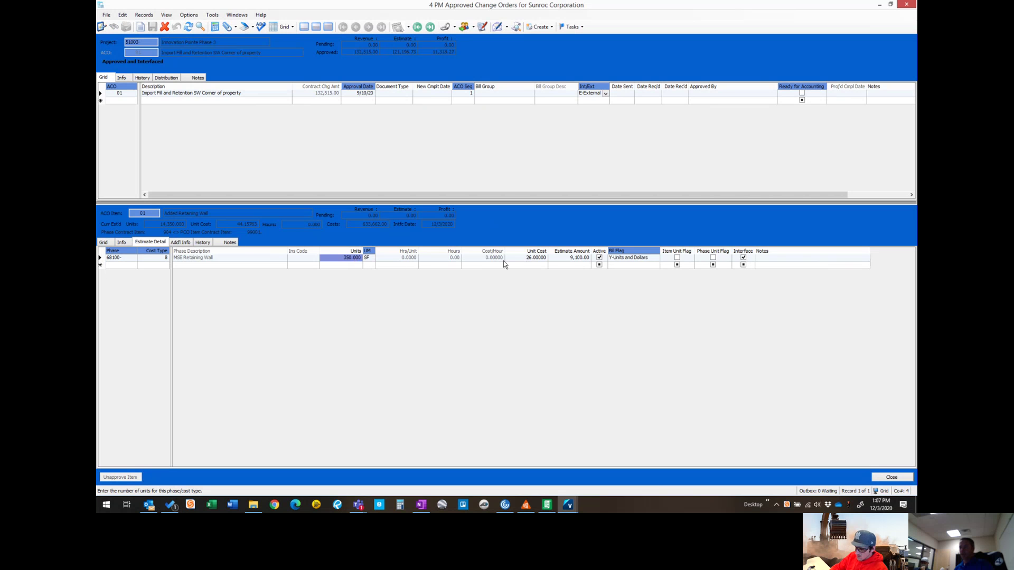
pyautogui.click(534, 258)
pyautogui.click(572, 258)
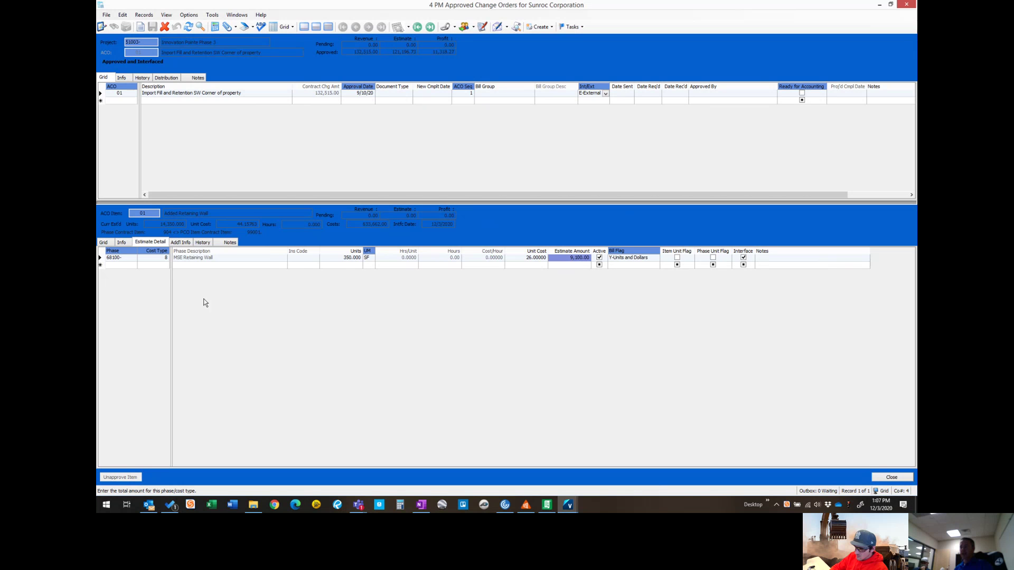
pyautogui.click(126, 258)
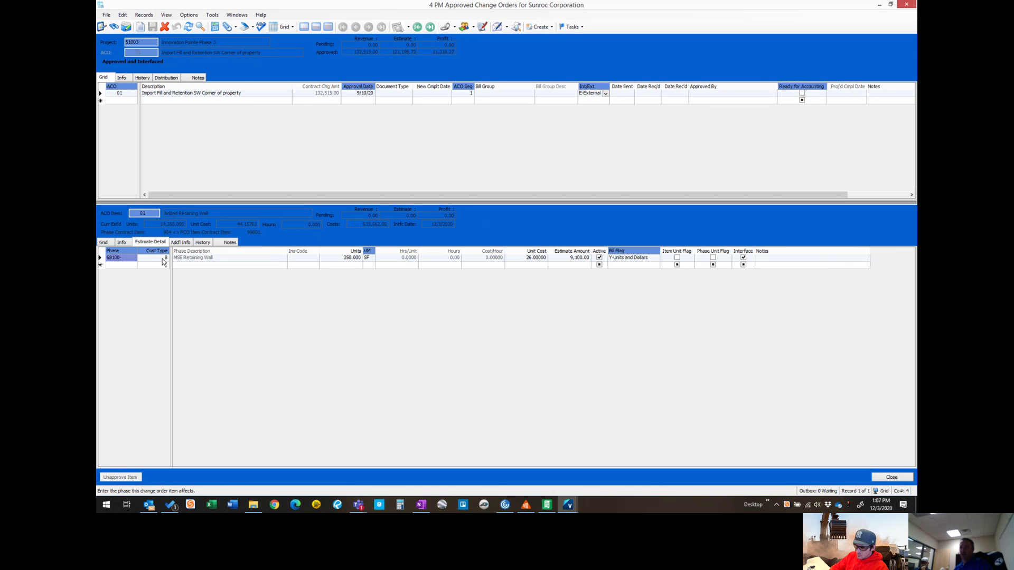
# - Open the change order's subcontract detail full-screen and select the 68100- MSE Retaining Wall line
pyautogui.click(582, 27)
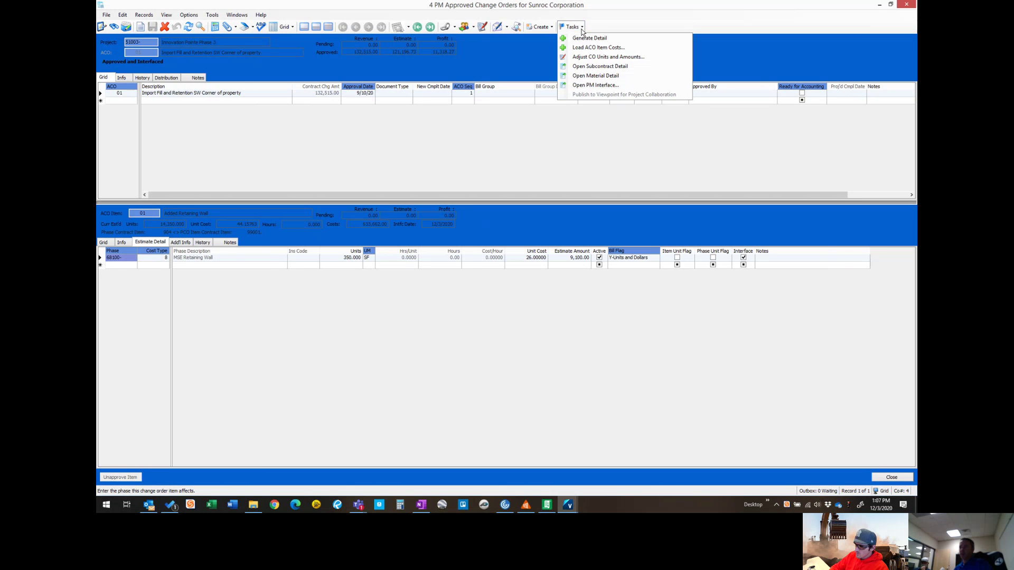
pyautogui.click(597, 67)
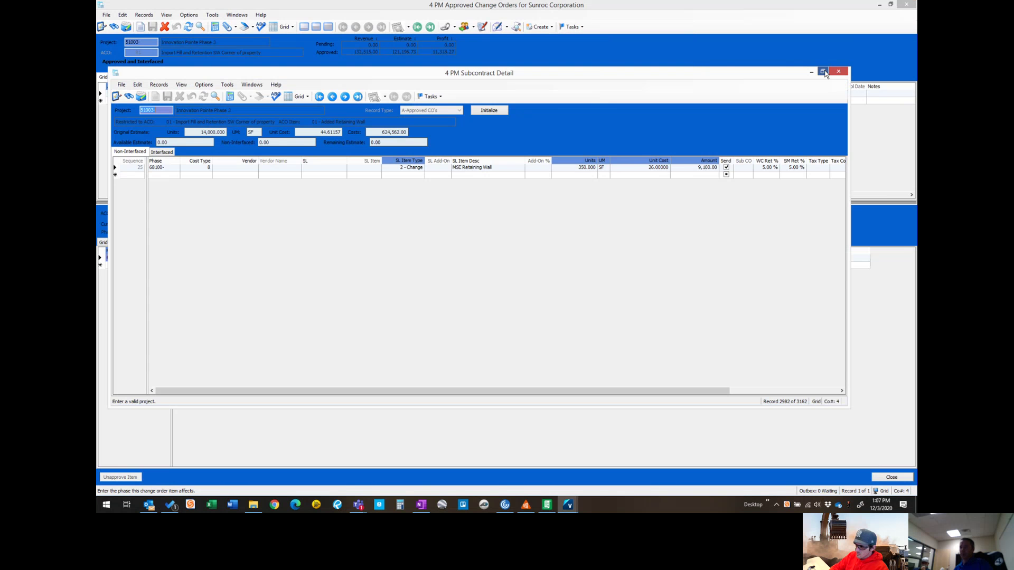
pyautogui.click(824, 72)
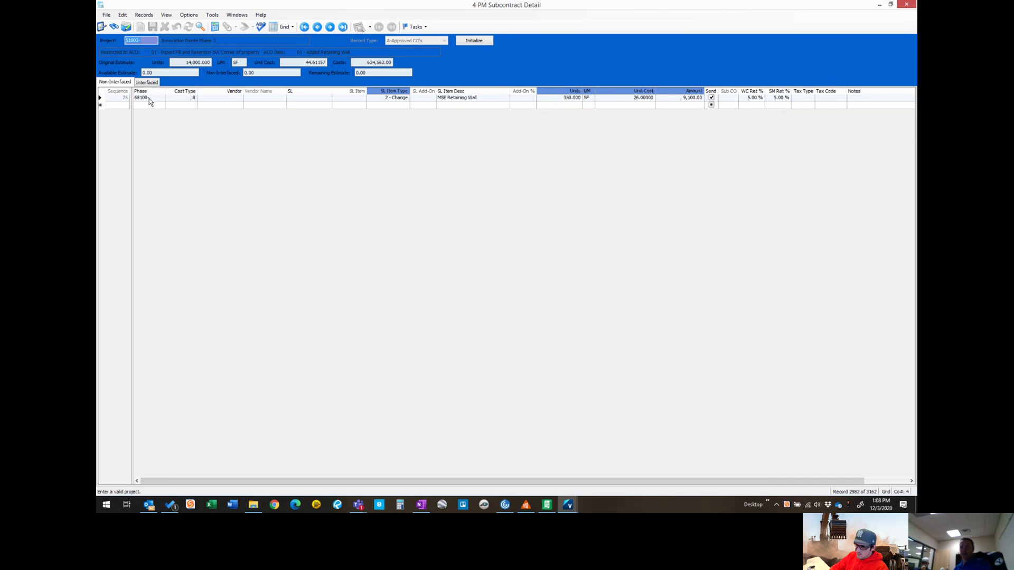
pyautogui.click(149, 99)
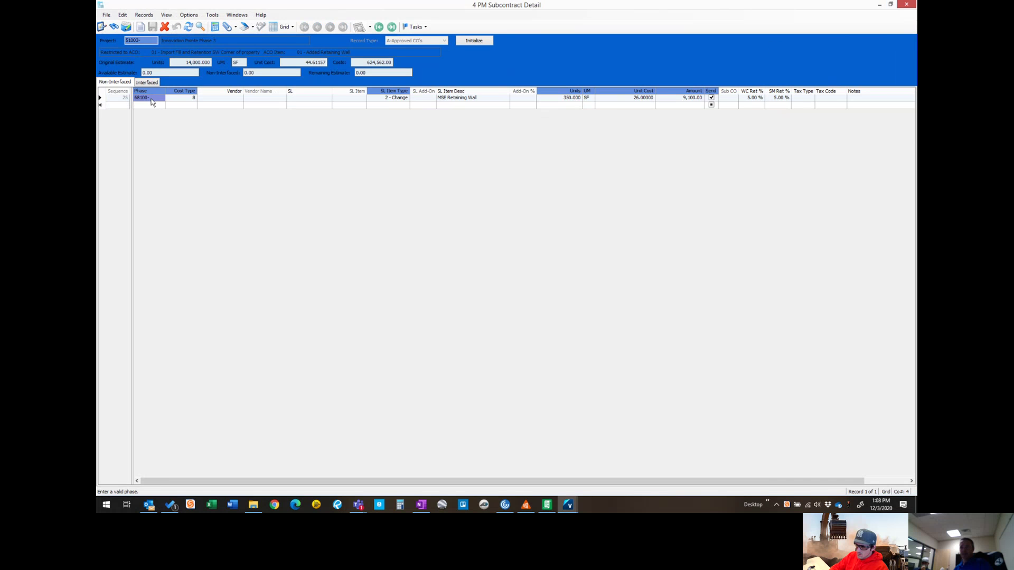
pyautogui.click(147, 41)
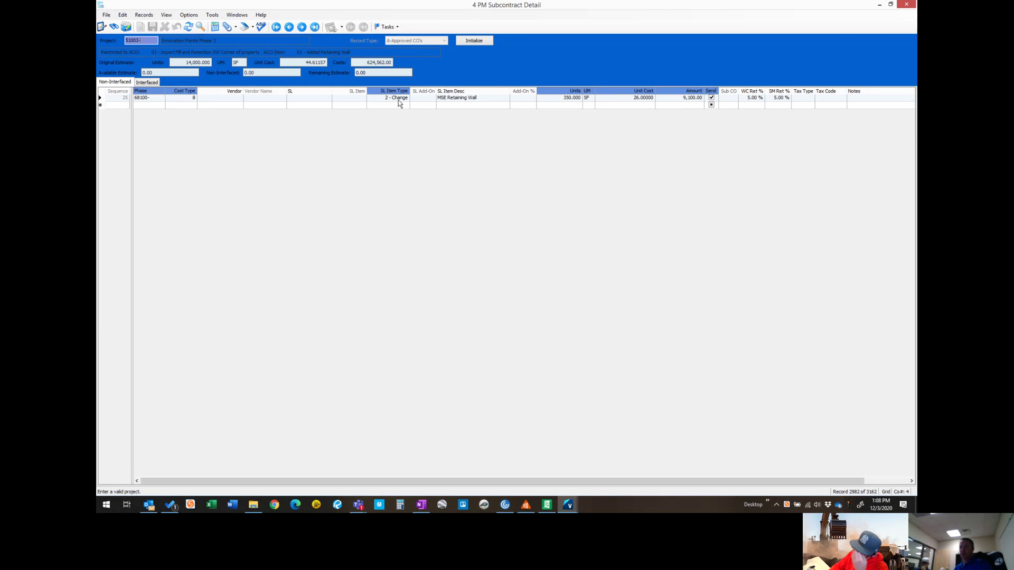
# - Assign vendor 1344 Anchor Retaining Walls Inc to the retaining wall change line
pyautogui.click(226, 99)
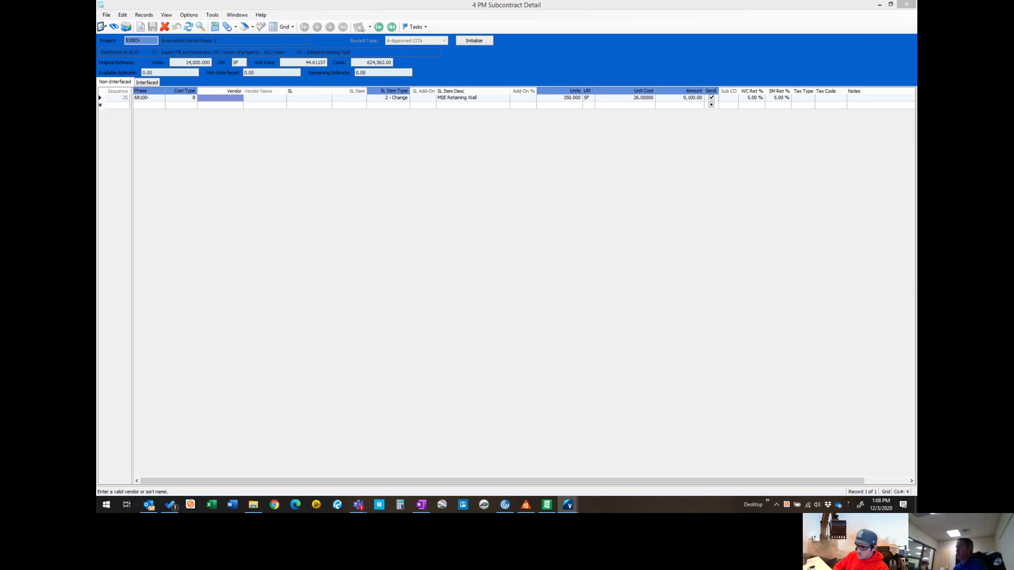
pyautogui.press('F4')
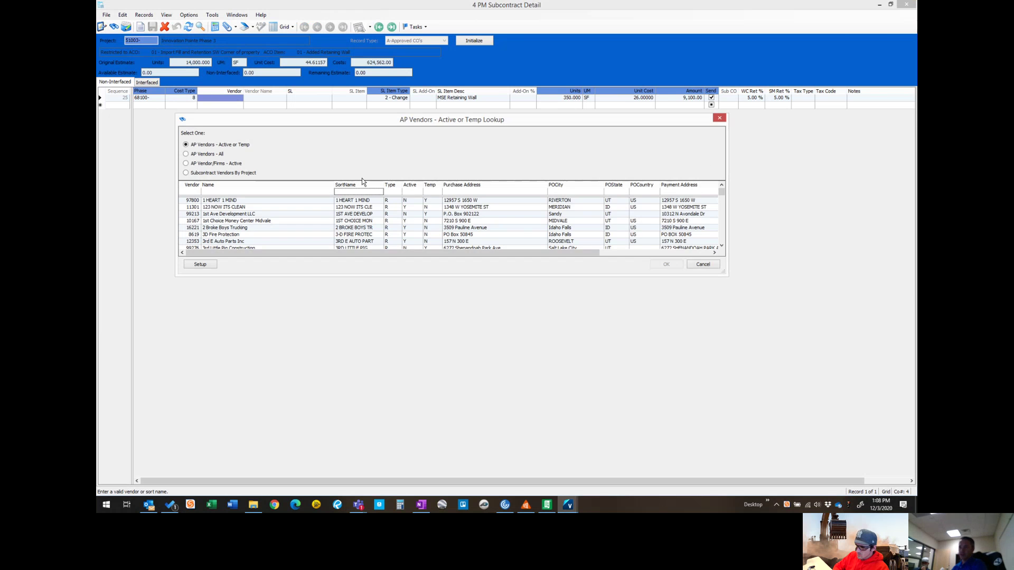
pyautogui.write('anchor')
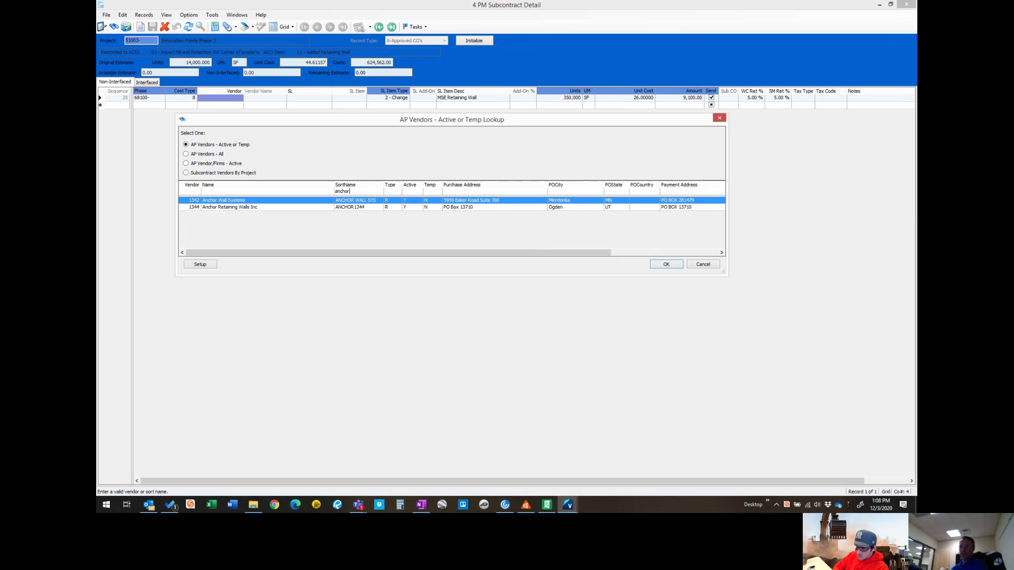
pyautogui.press('Down')
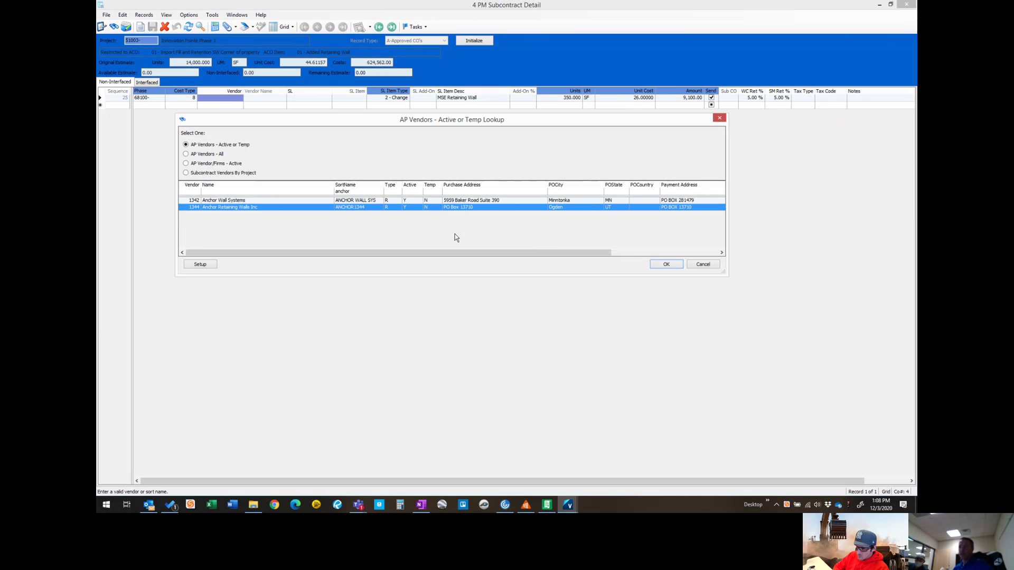
pyautogui.click(665, 264)
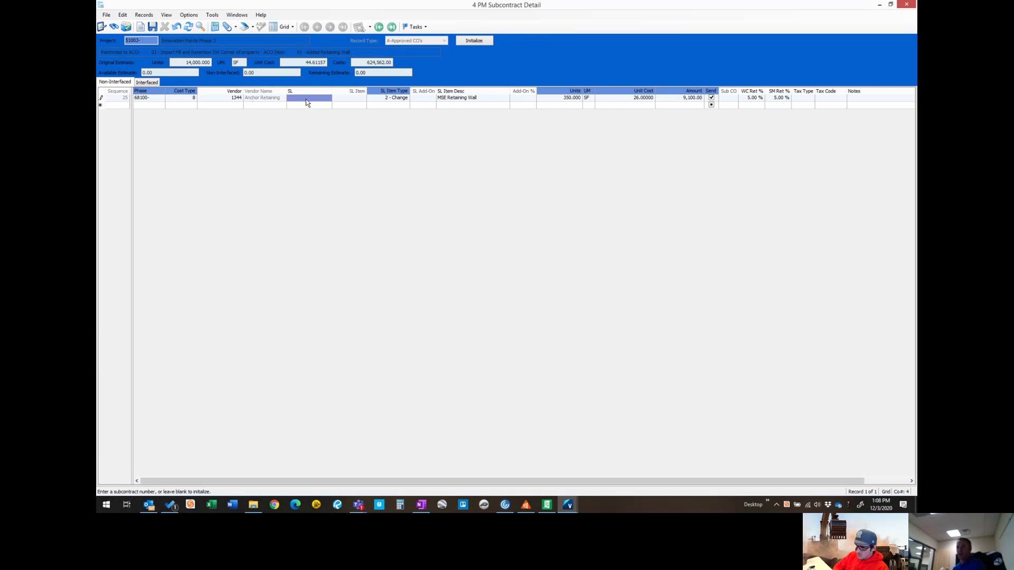
# - Assign subcontract 51003-000 MSE Retaining Wall, making the line SL item 2 with 5.00% retainage
pyautogui.press('F4')
pyautogui.click(183, 68)
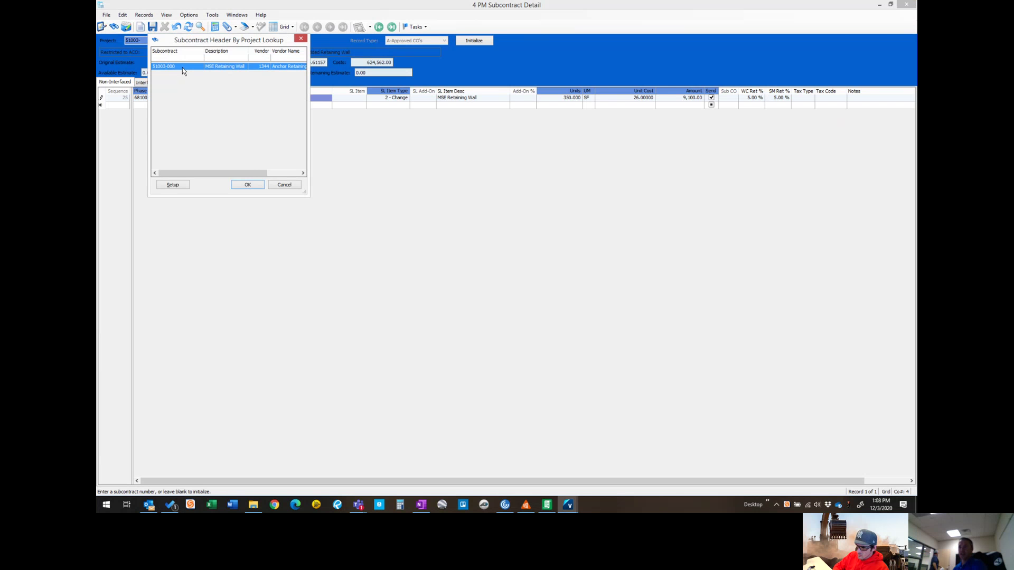
pyautogui.click(248, 185)
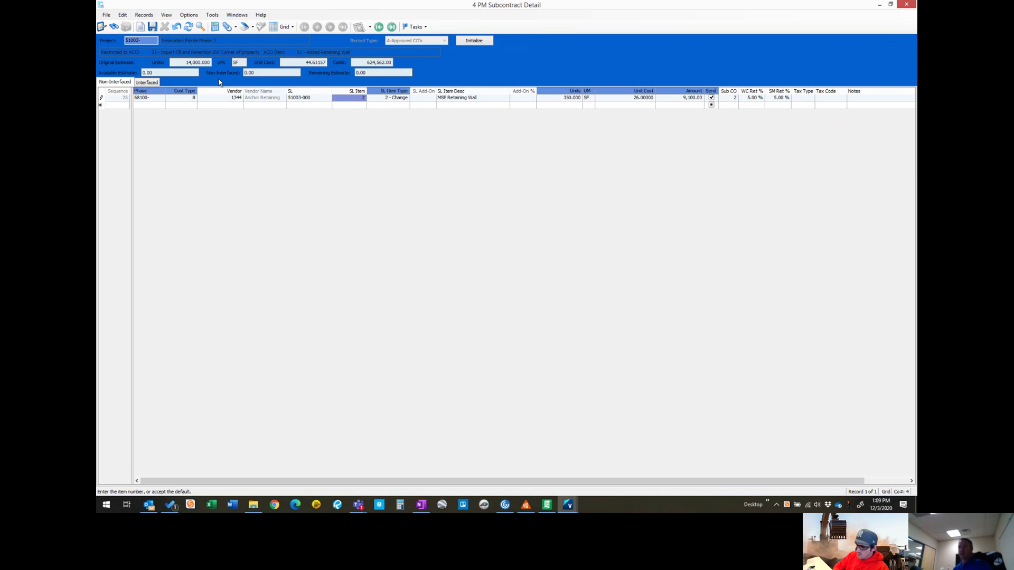
pyautogui.click(422, 28)
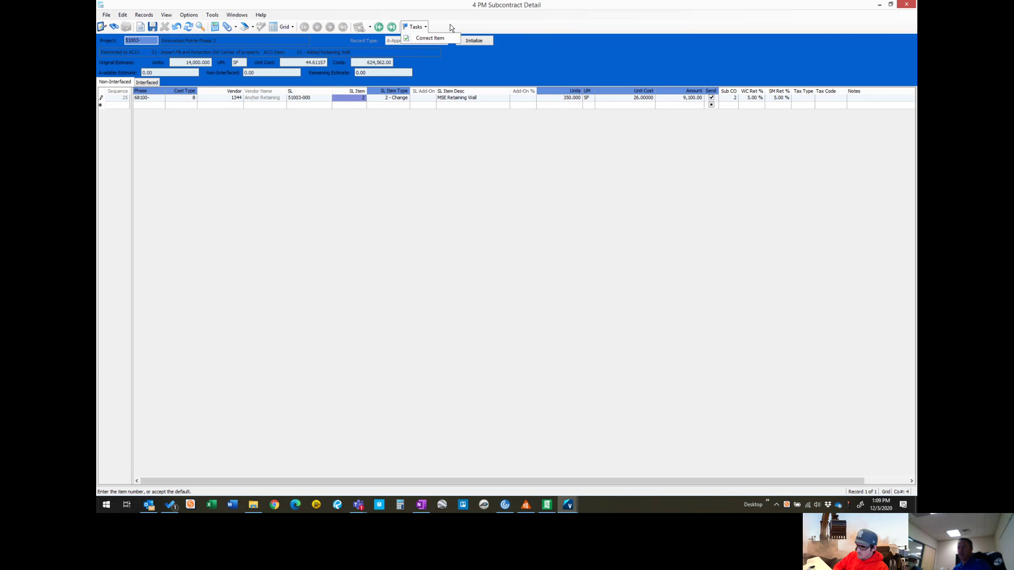
# - Open the 51003-000 PM SL header and review its interfaced and non-interfaced items, including the 9,100.00 item 2
pyautogui.click(107, 15)
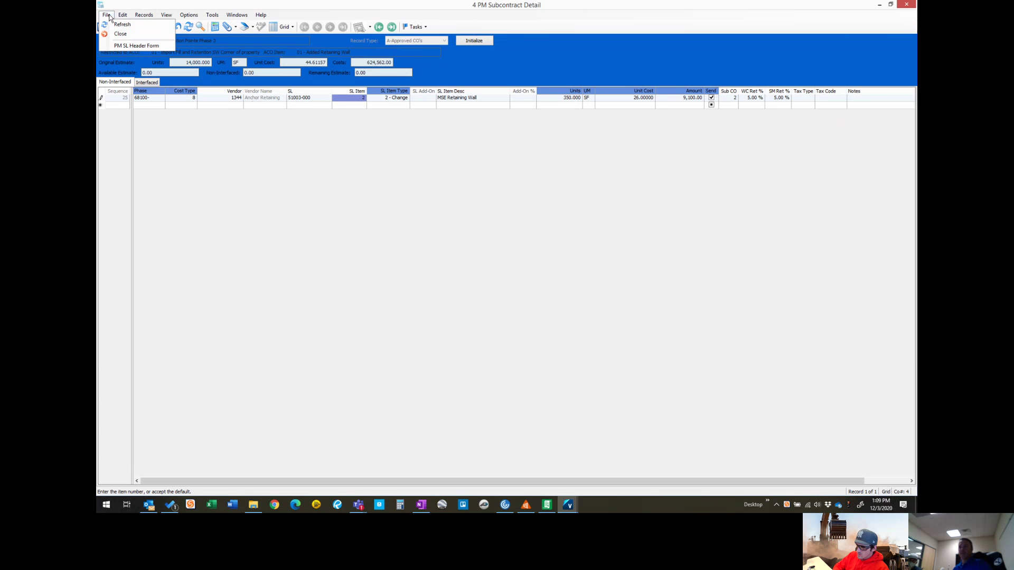
pyautogui.click(139, 46)
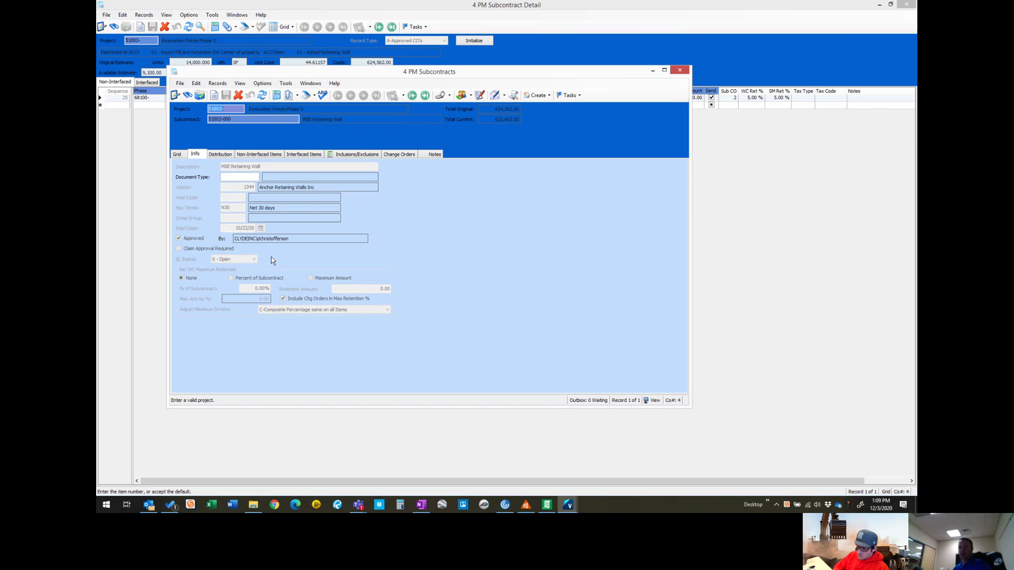
pyautogui.click(303, 155)
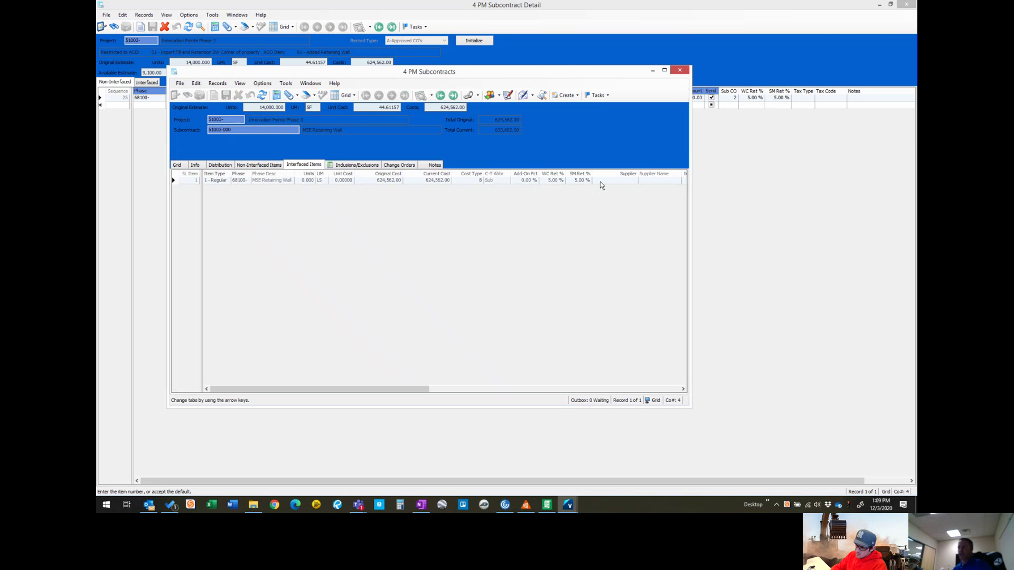
pyautogui.click(267, 165)
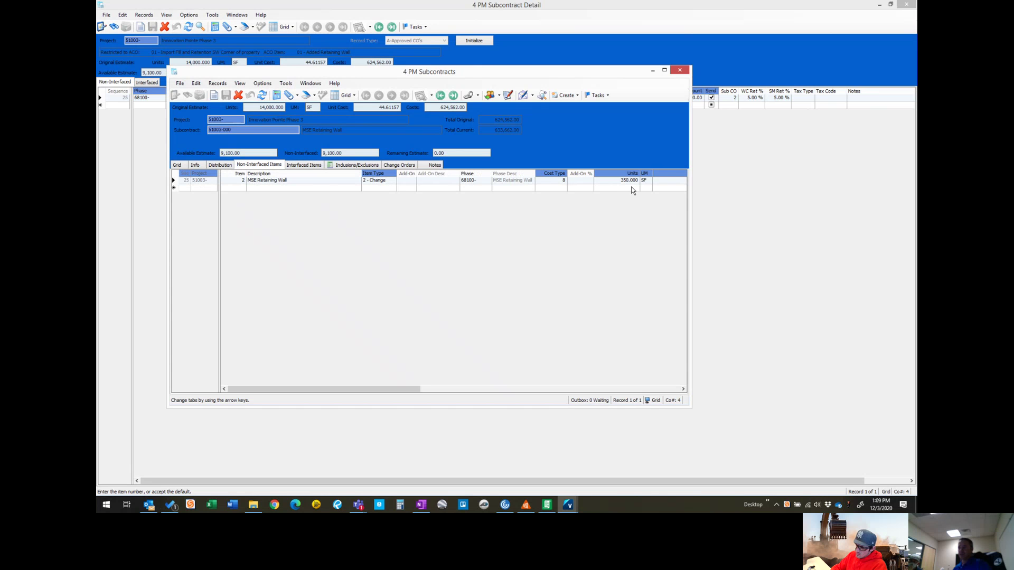
pyautogui.moveTo(410, 388); pyautogui.dragTo(531, 301)
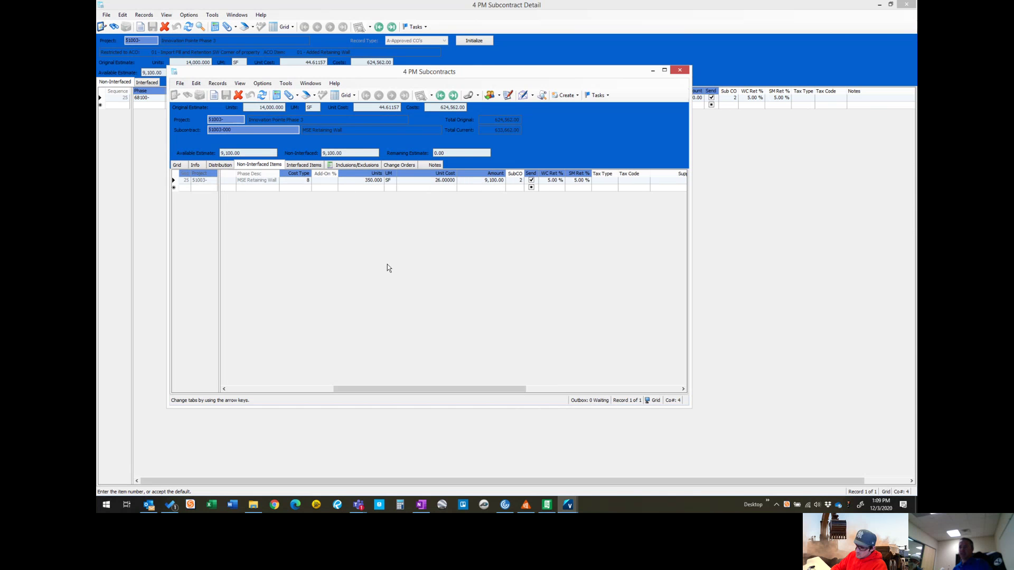
pyautogui.moveTo(451, 393); pyautogui.dragTo(314, 398)
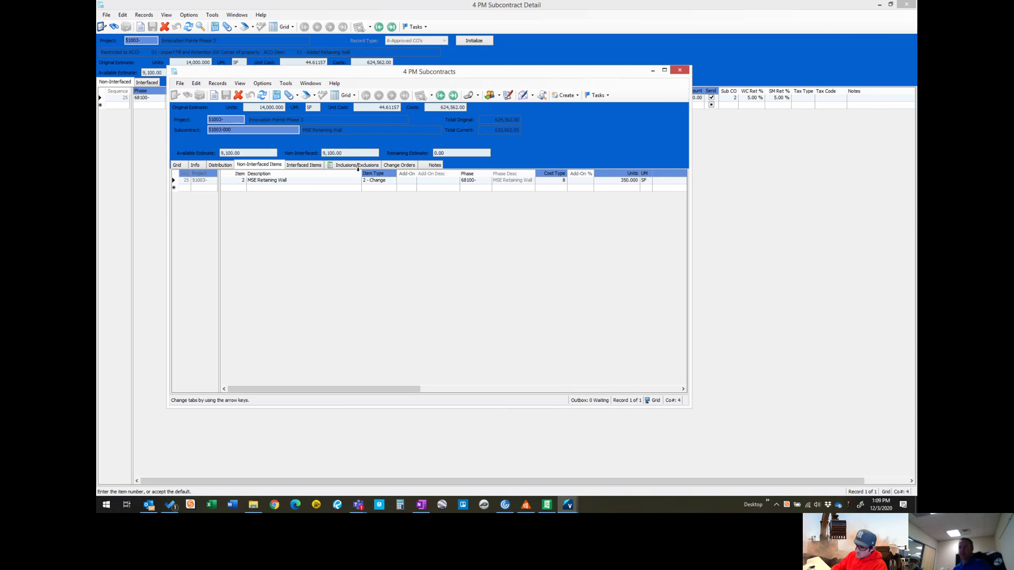
# - Launch PM Sub Change Order Form by SubCo for project 51003-, limiting both subcontract bounds to 51003-000
pyautogui.click(264, 85)
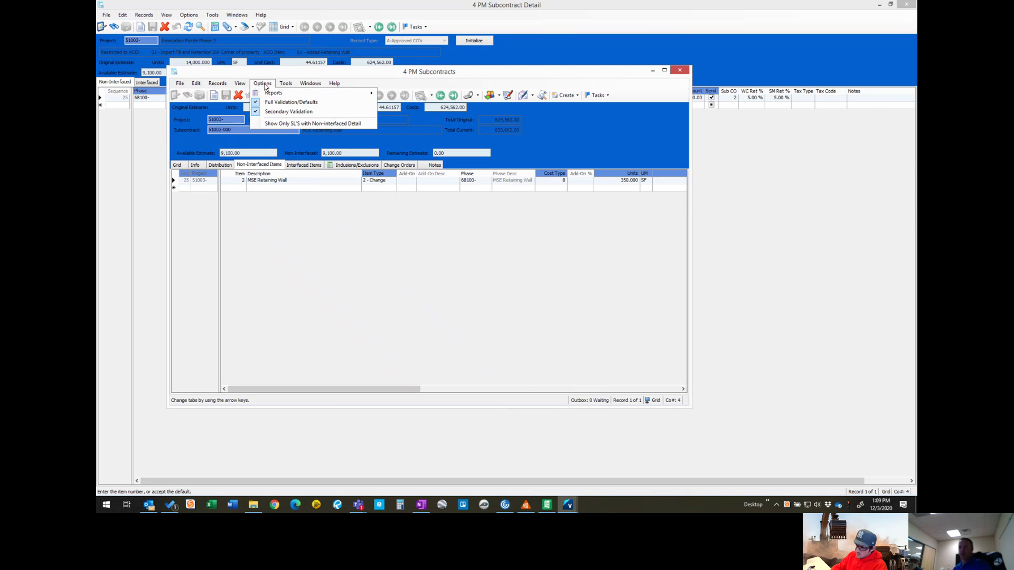
pyautogui.moveTo(269, 95)
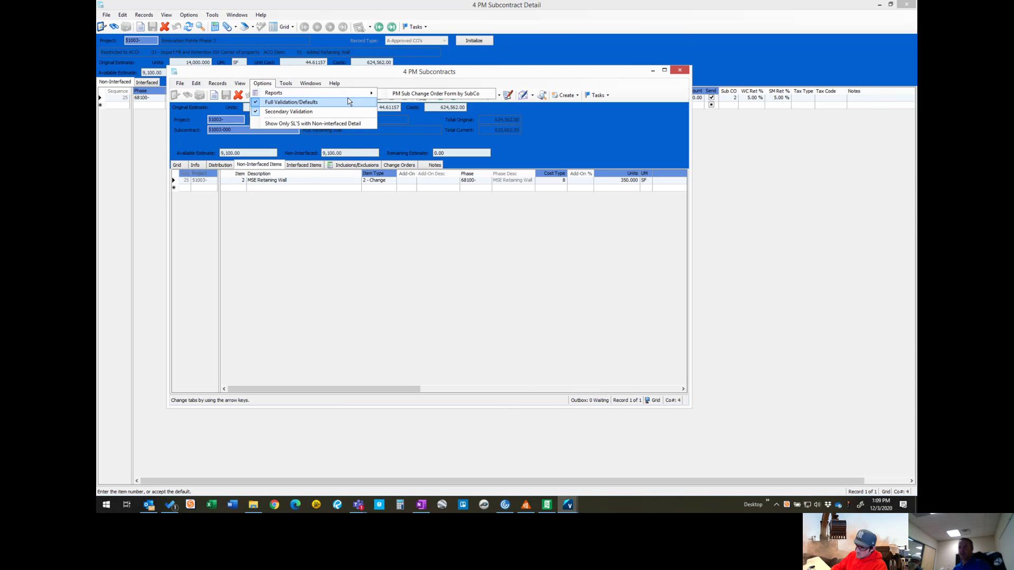
pyautogui.click(415, 94)
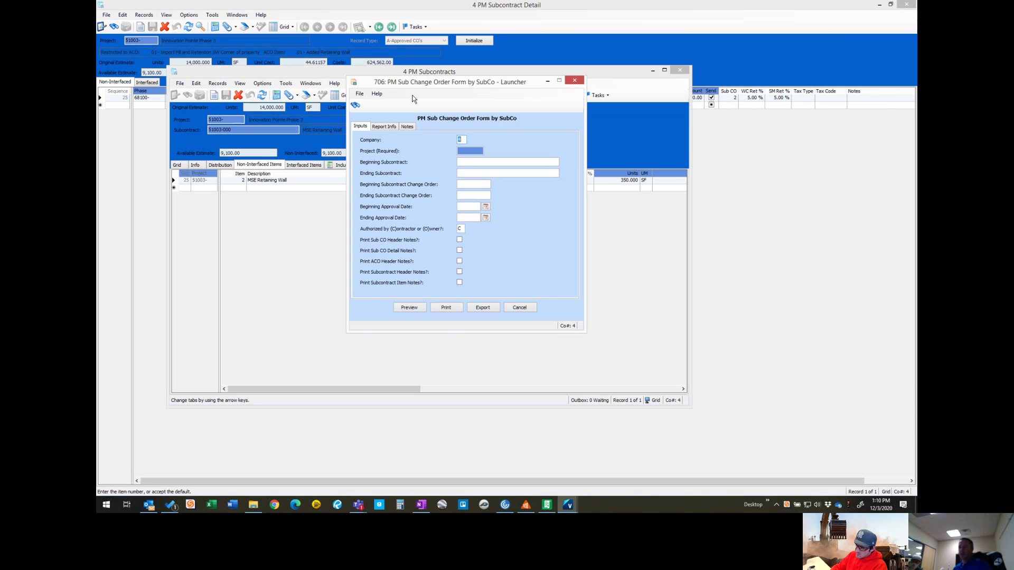
pyautogui.press('Tab')
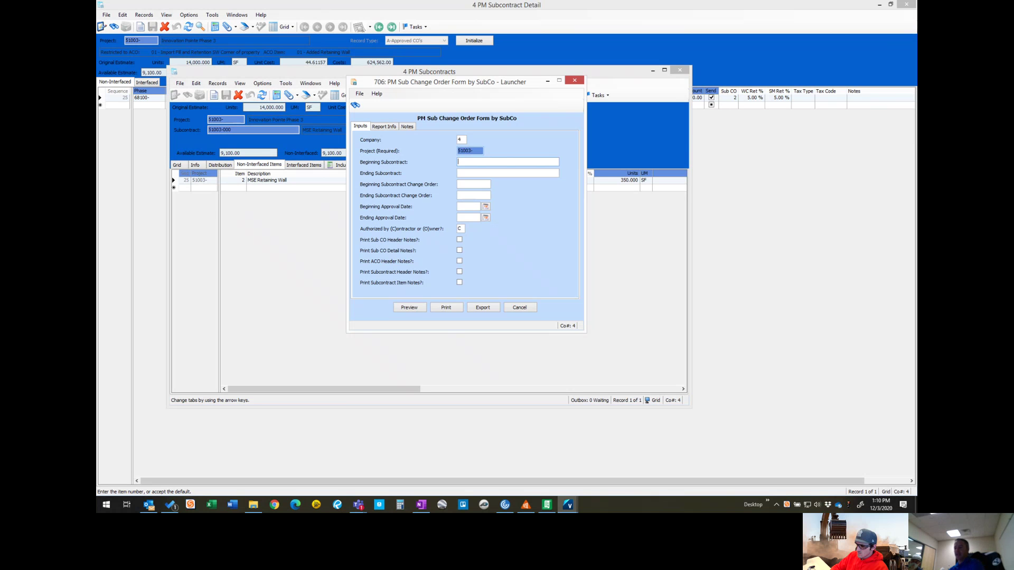
pyautogui.press('Tab')
pyautogui.press('F4')
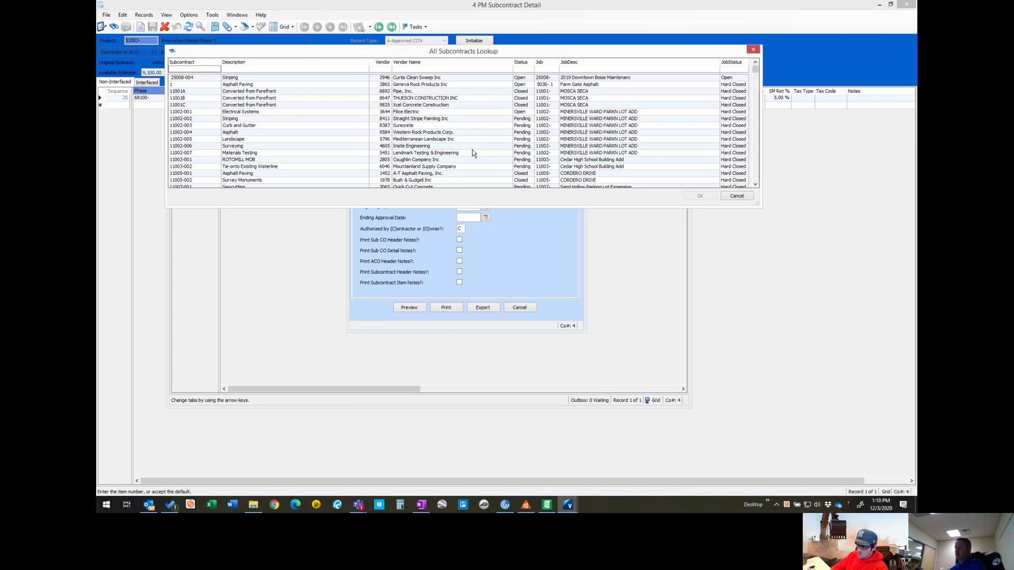
pyautogui.write('510')
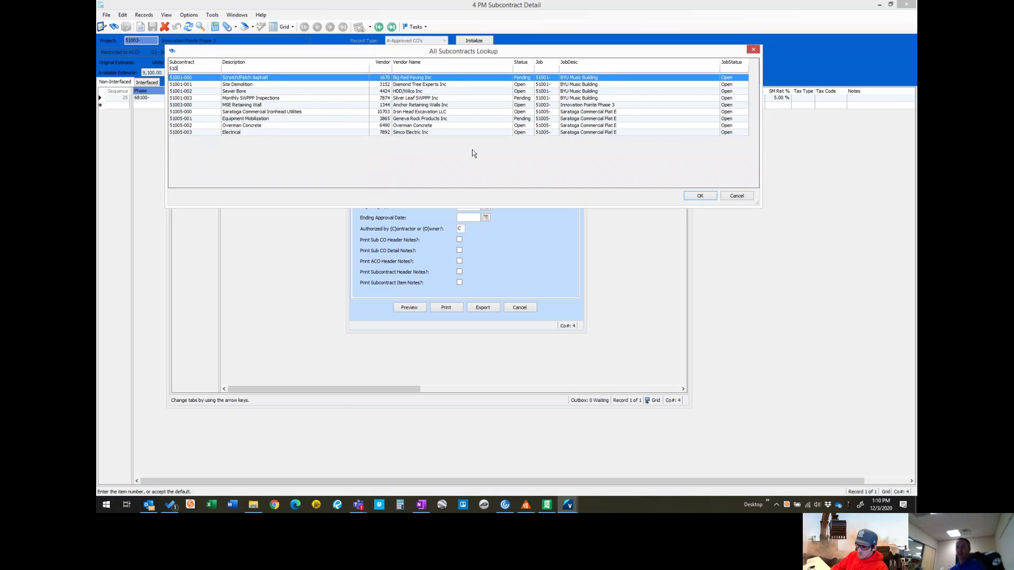
pyautogui.write('03')
pyautogui.press('Return')
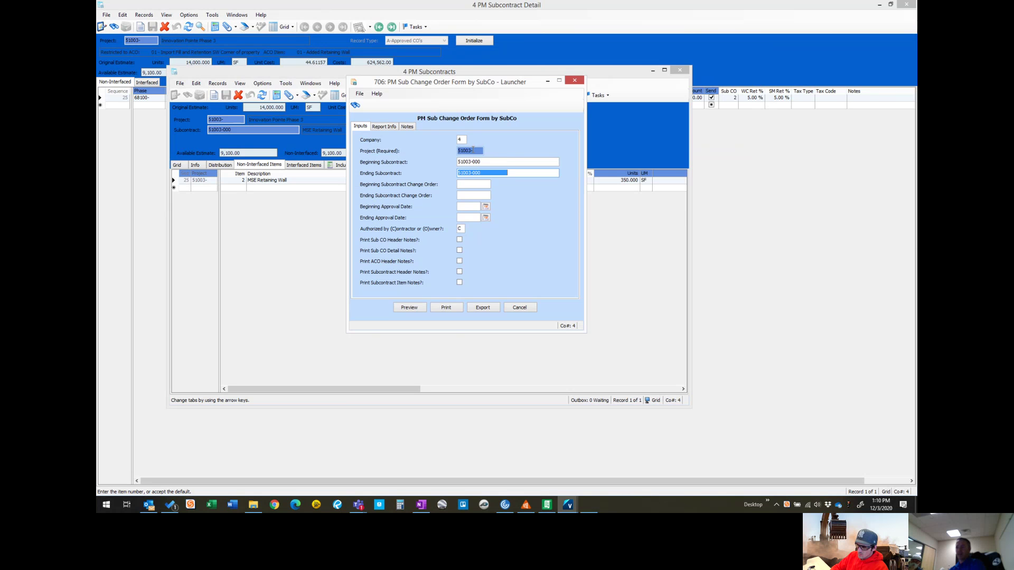
pyautogui.press('Tab')
pyautogui.press('Tab')
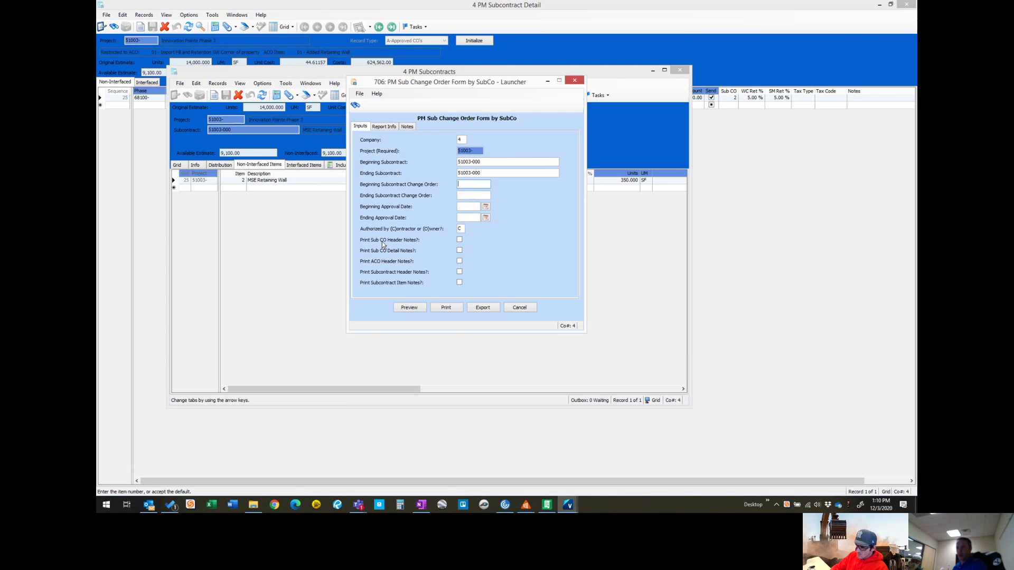
# - Preview the report and read change order 2's 9,100.00 addition and the 633,662.00 subcontract sum
pyautogui.click(409, 307)
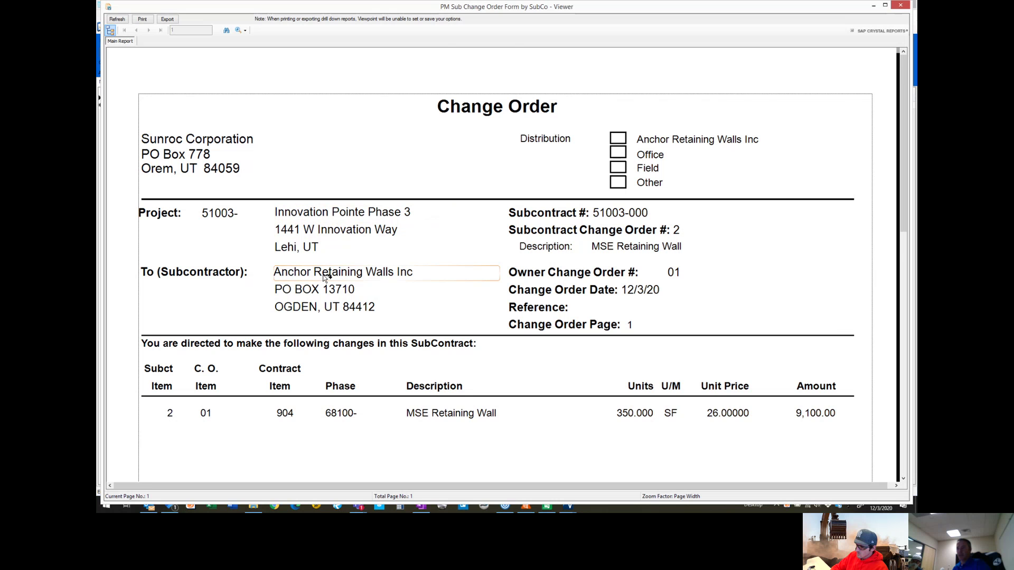
pyautogui.scroll(-1, 315, 319)
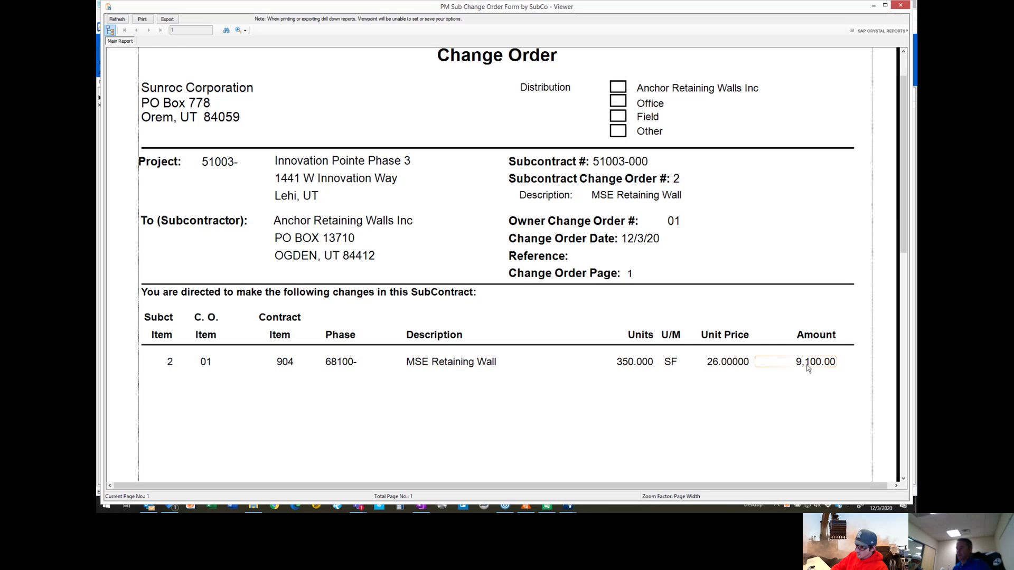
pyautogui.scroll(-7, 807, 368)
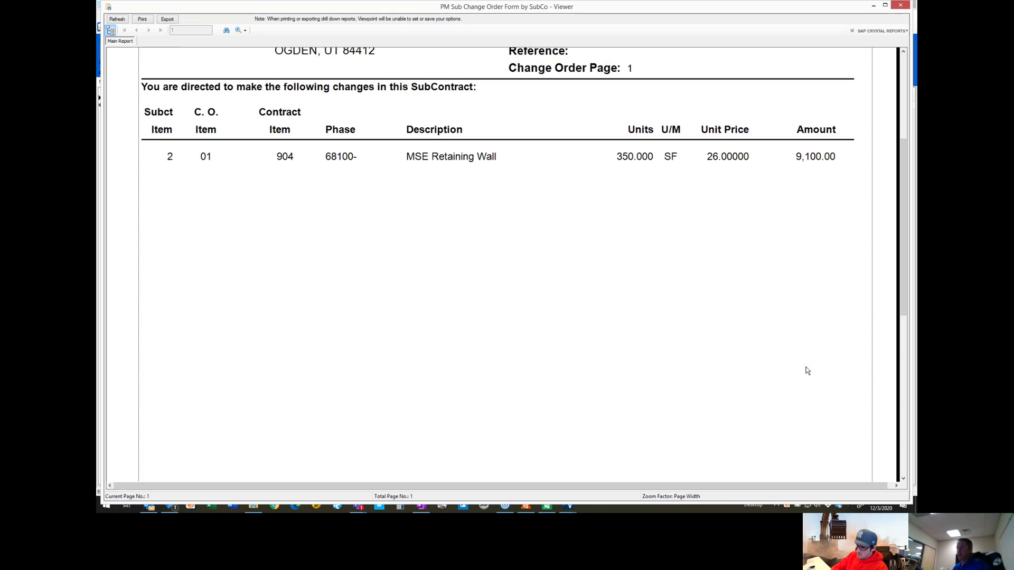
pyautogui.scroll(-3, 805, 370)
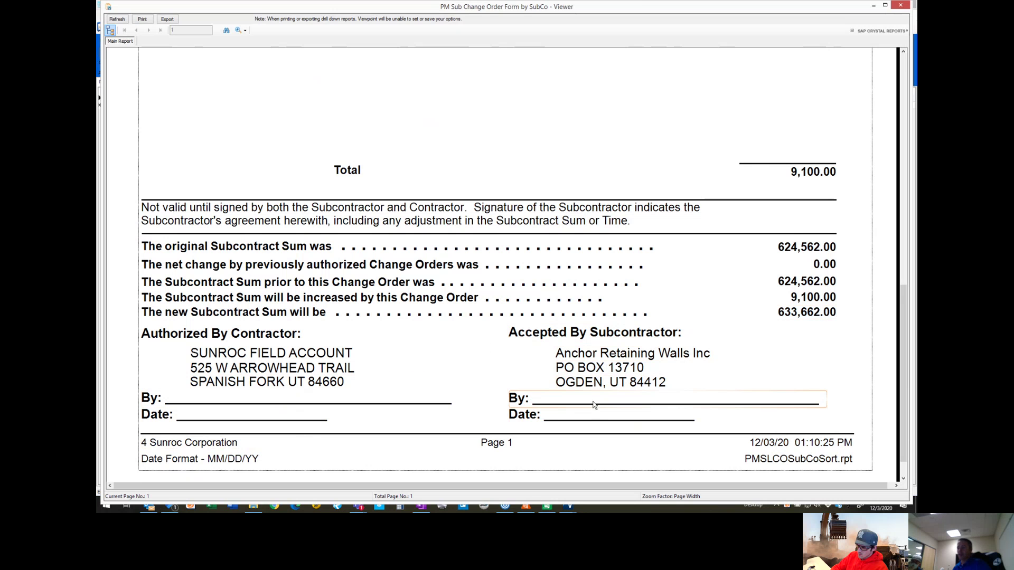
pyautogui.scroll(-1, 584, 405)
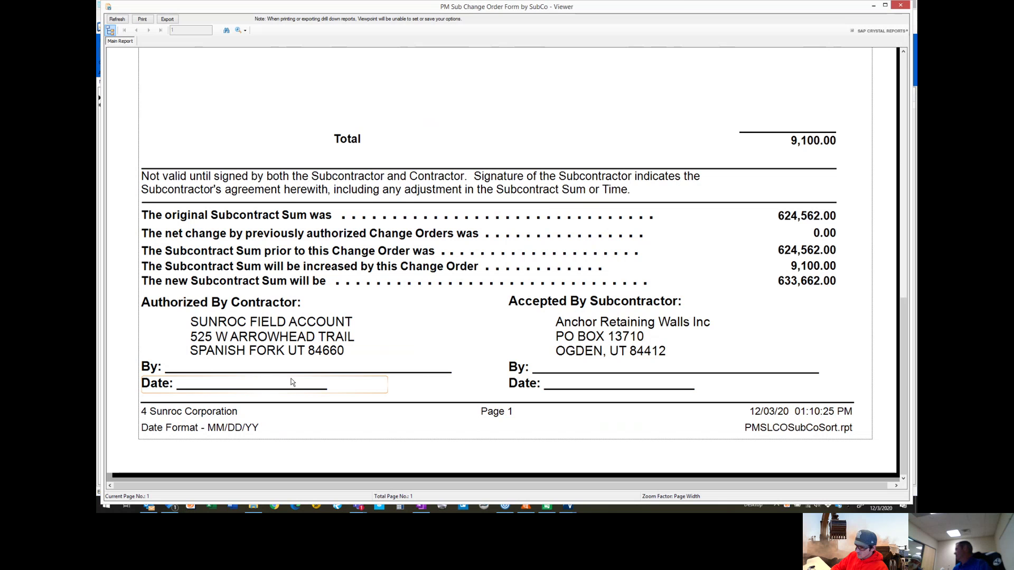
pyautogui.scroll(1, 299, 380)
pyautogui.scroll(8, 299, 380)
pyautogui.scroll(3, 335, 343)
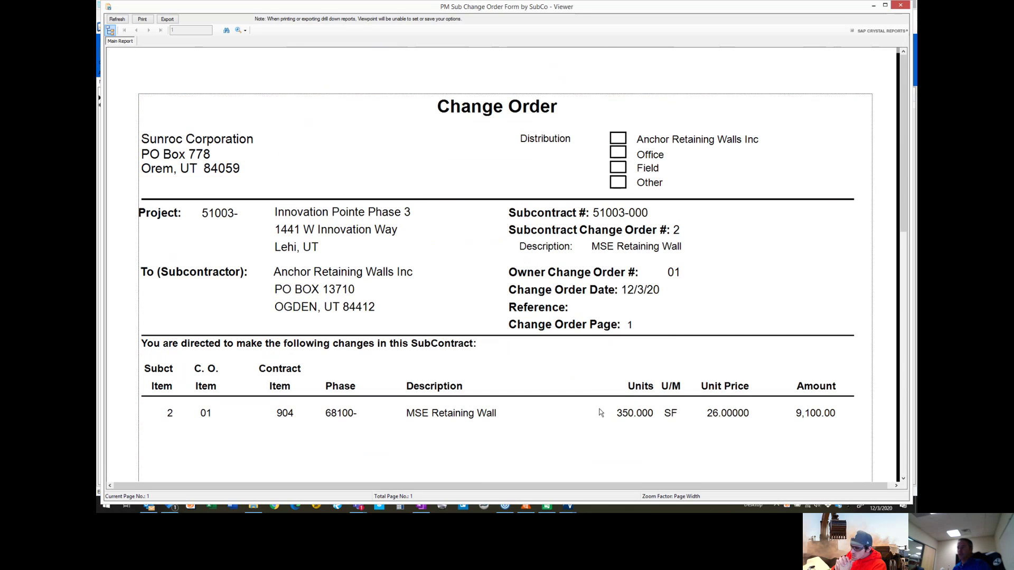
# - Close the report preview, launcher and subcontract detail, and show the 03-Change Orders programs on the main menu
pyautogui.click(899, 7)
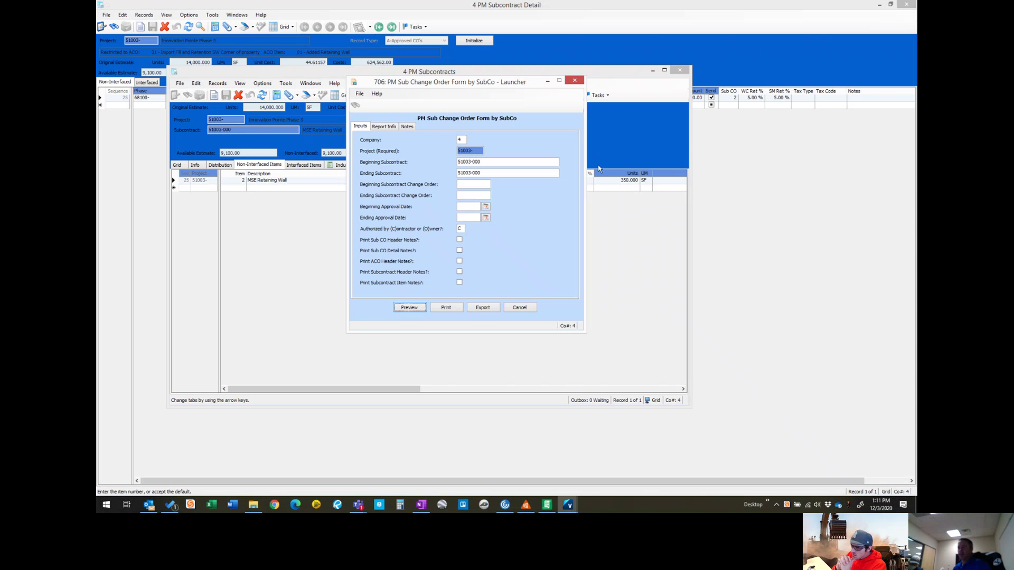
pyautogui.click(572, 79)
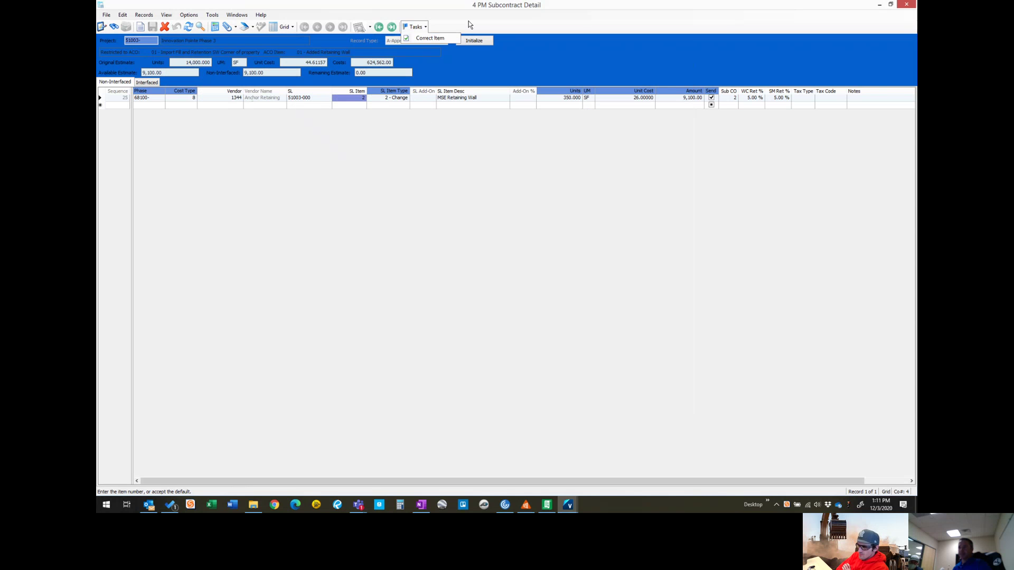
pyautogui.click(890, 6)
pyautogui.moveTo(569, 508)
pyautogui.click(502, 465)
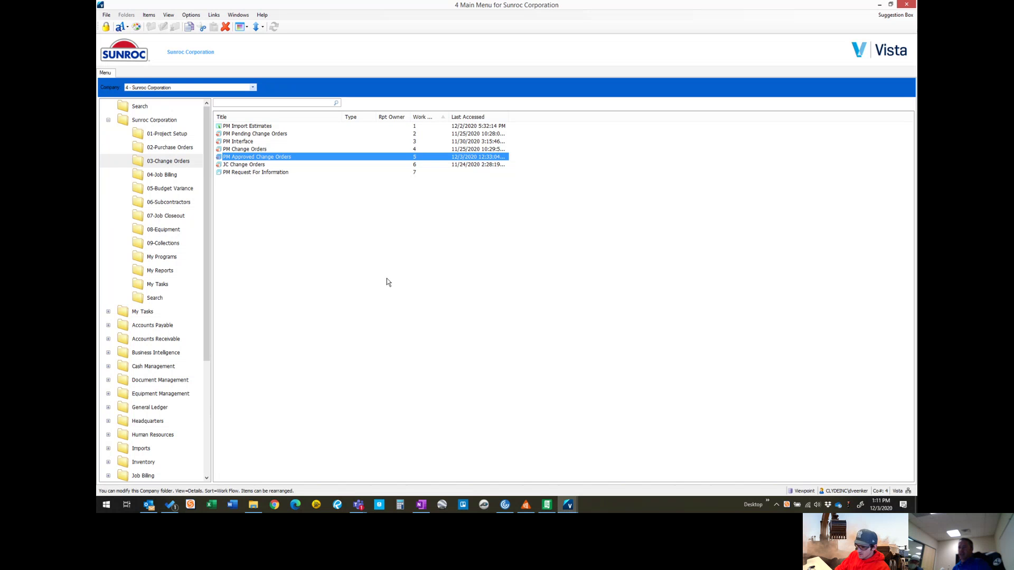
pyautogui.click(243, 142)
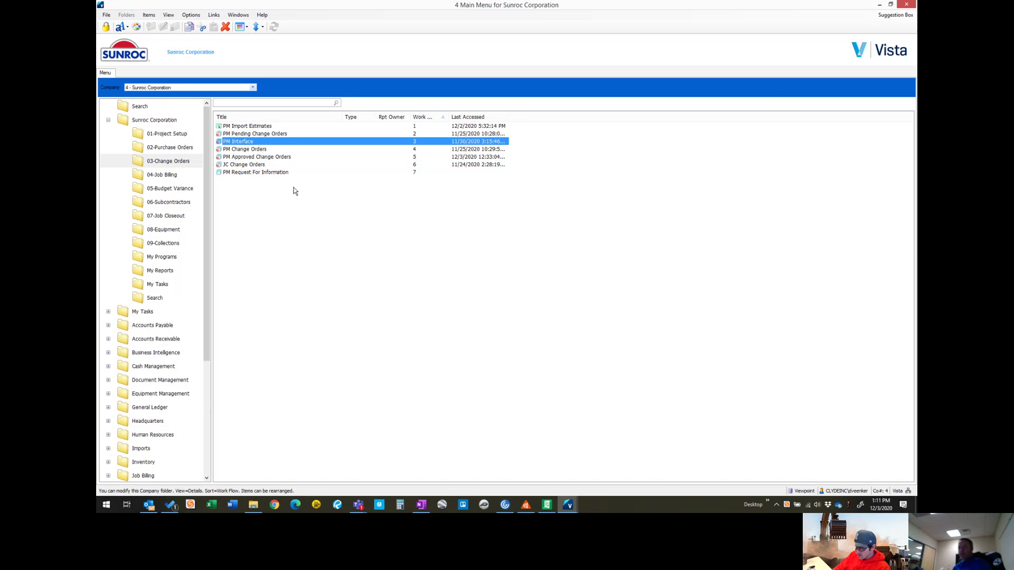
# - Return to PM Approved Change Orders and launch PM Interface from its Tasks menu
pyautogui.moveTo(569, 508)
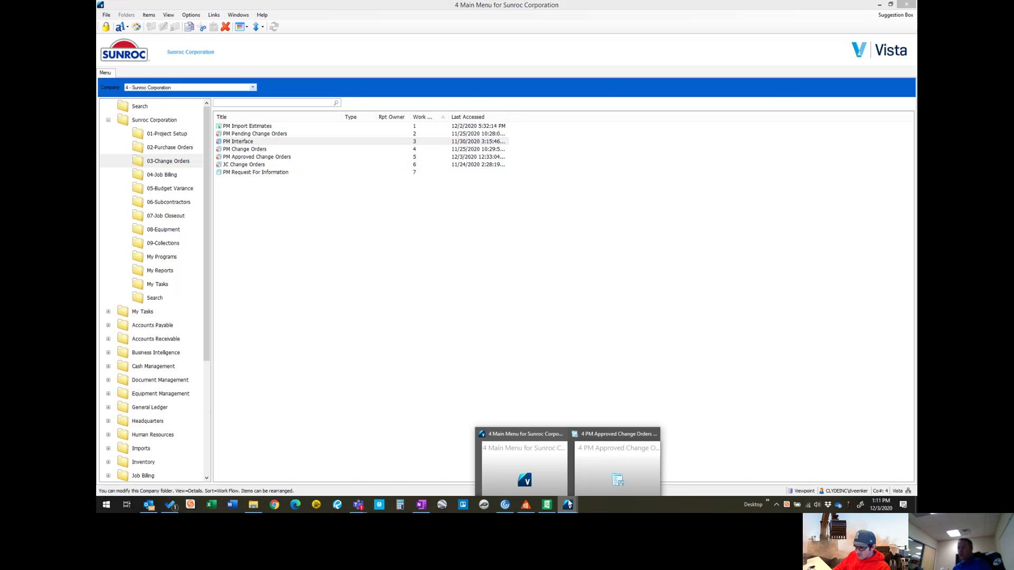
pyautogui.click(592, 482)
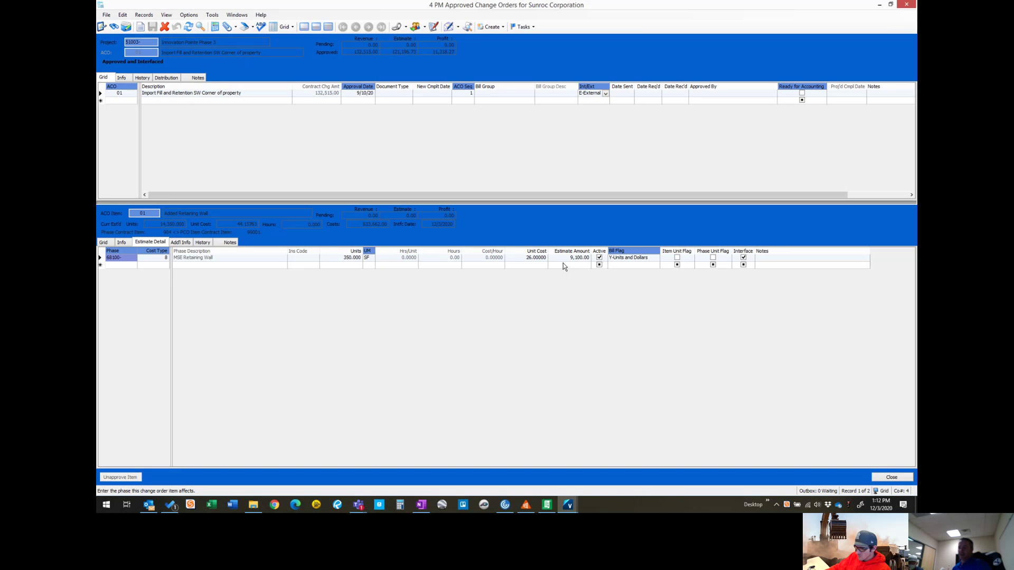
pyautogui.click(522, 26)
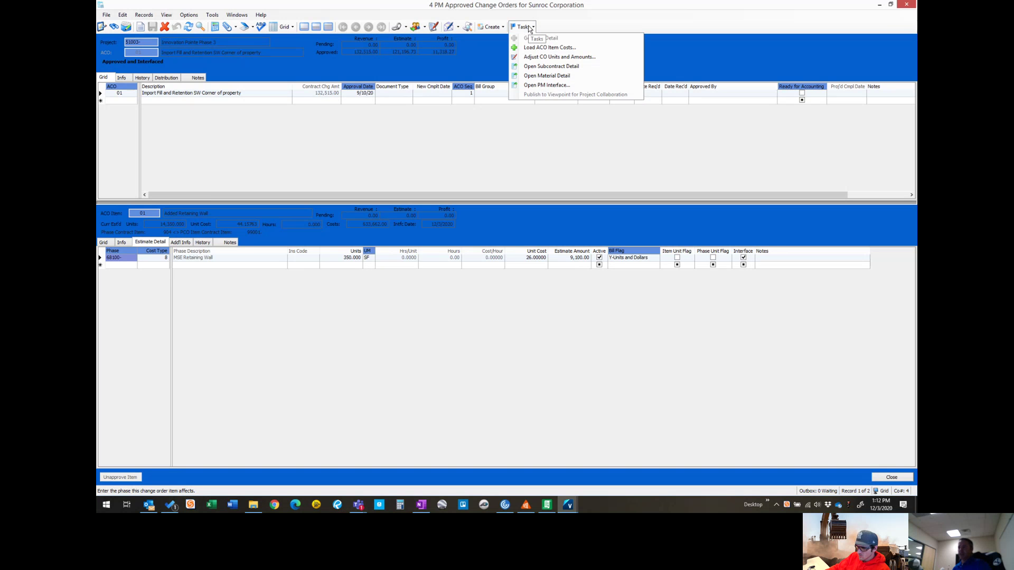
pyautogui.click(540, 85)
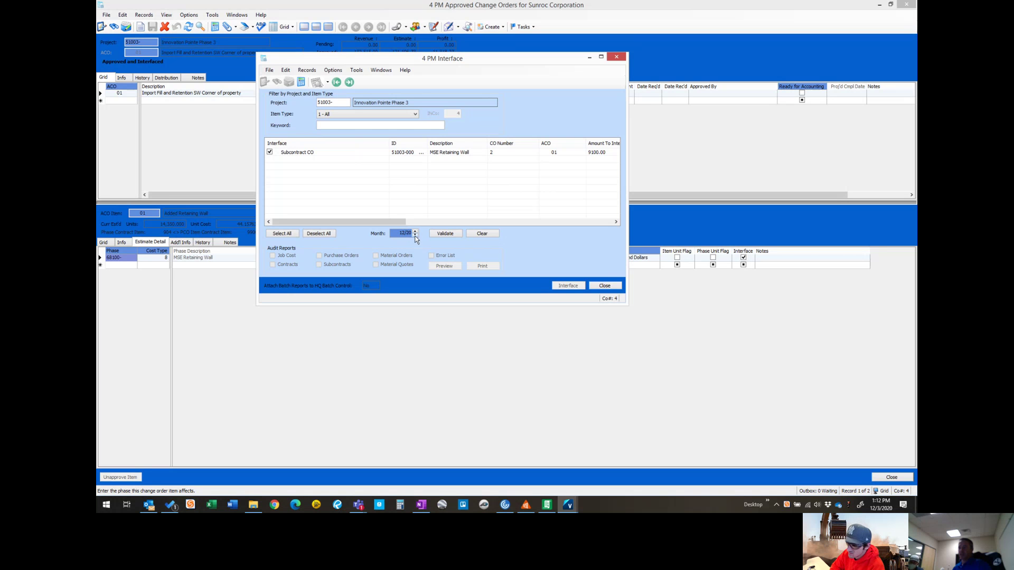
pyautogui.write('11/20')
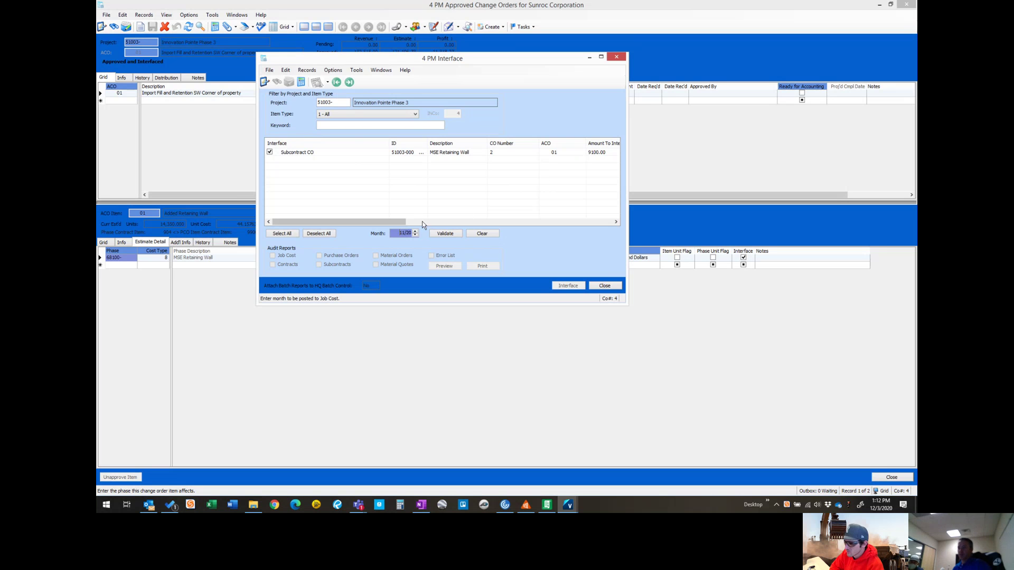
pyautogui.click(444, 233)
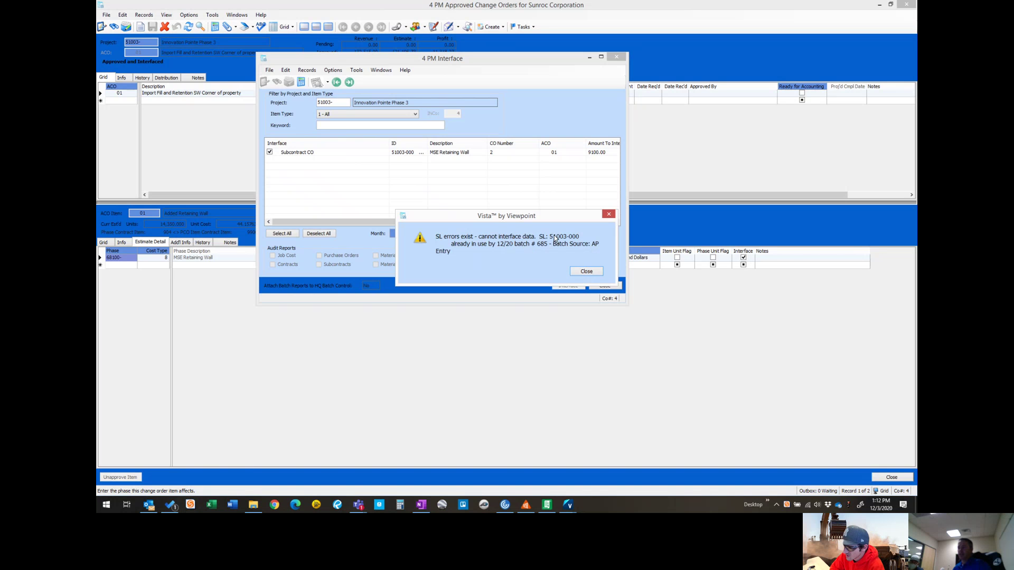
pyautogui.click(588, 275)
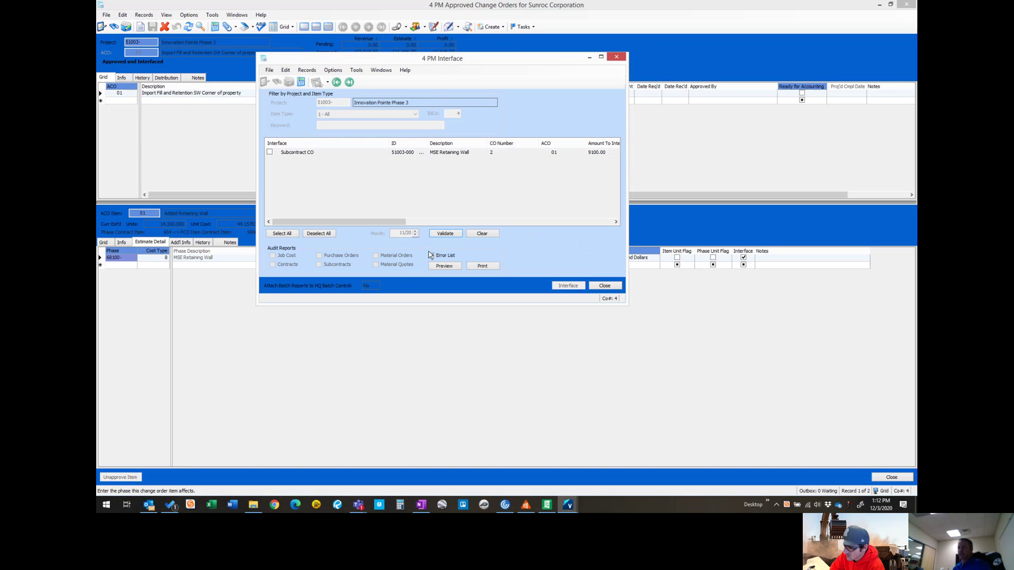
pyautogui.click(431, 255)
pyautogui.click(486, 233)
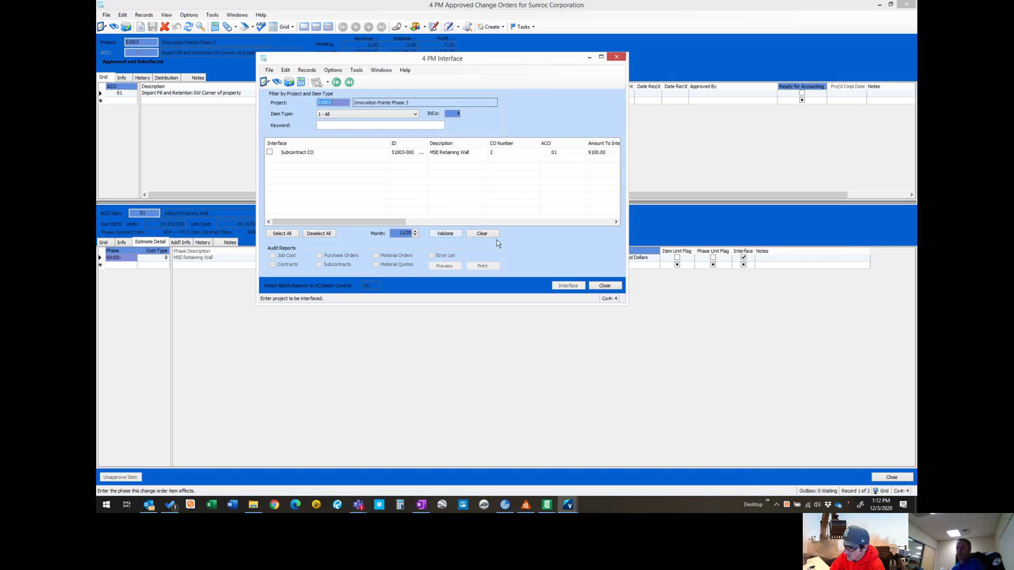
pyautogui.click(604, 285)
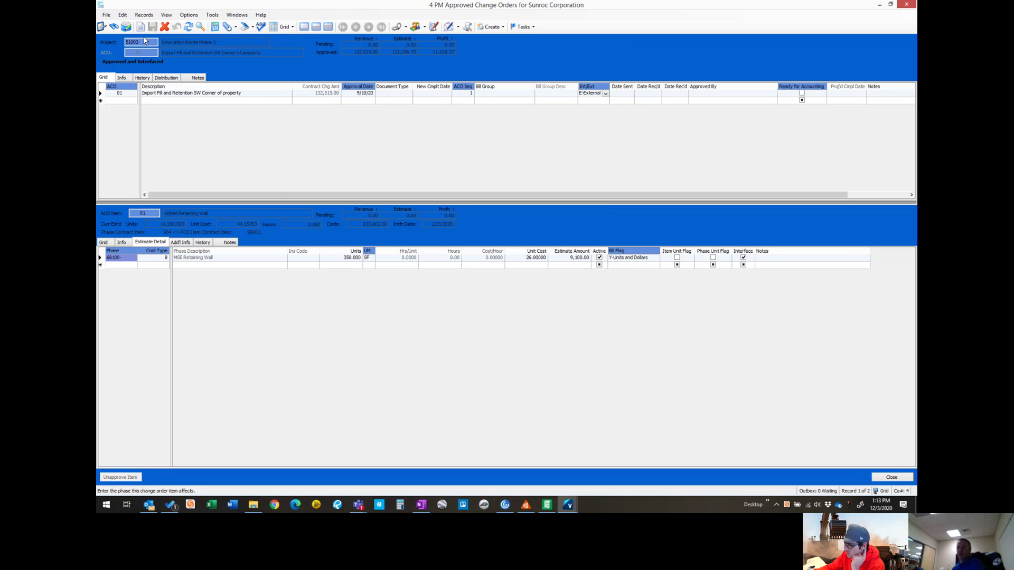
# - Recheck phase 68100-'s cost type, then open PM Subcontract Detail full-screen from 01-Project Setup
pyautogui.click(103, 242)
pyautogui.click(157, 243)
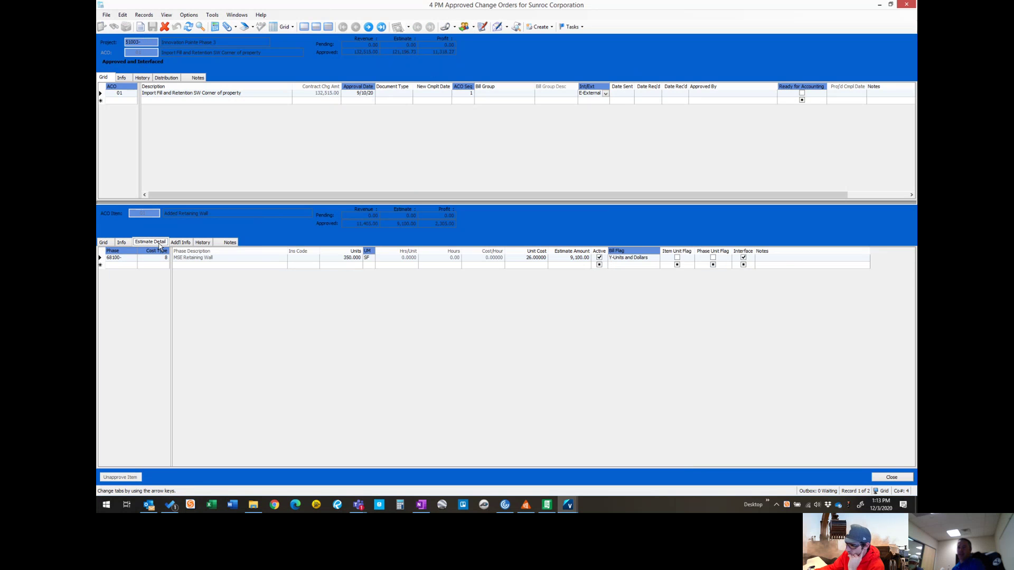
pyautogui.click(160, 258)
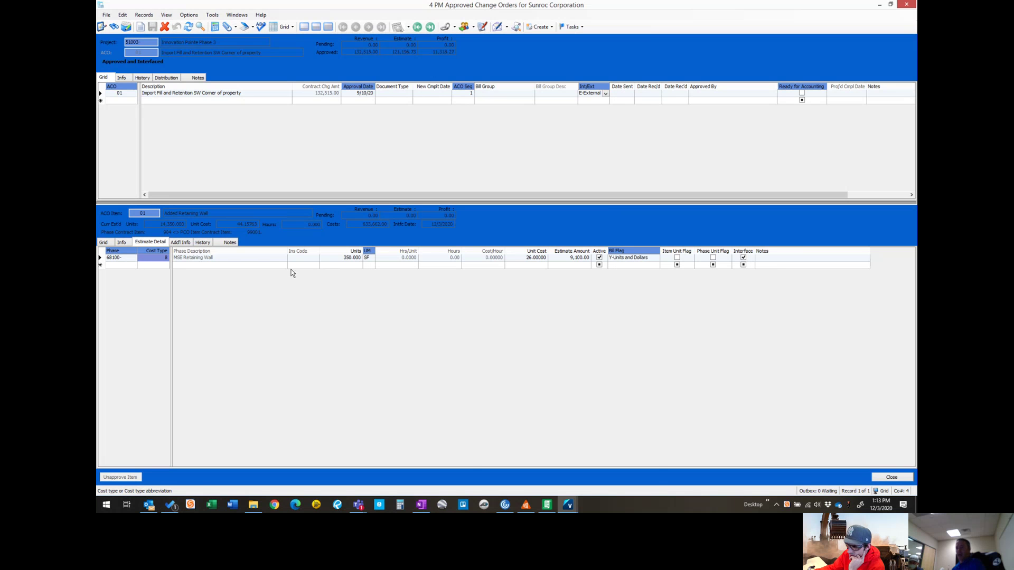
pyautogui.moveTo(568, 505)
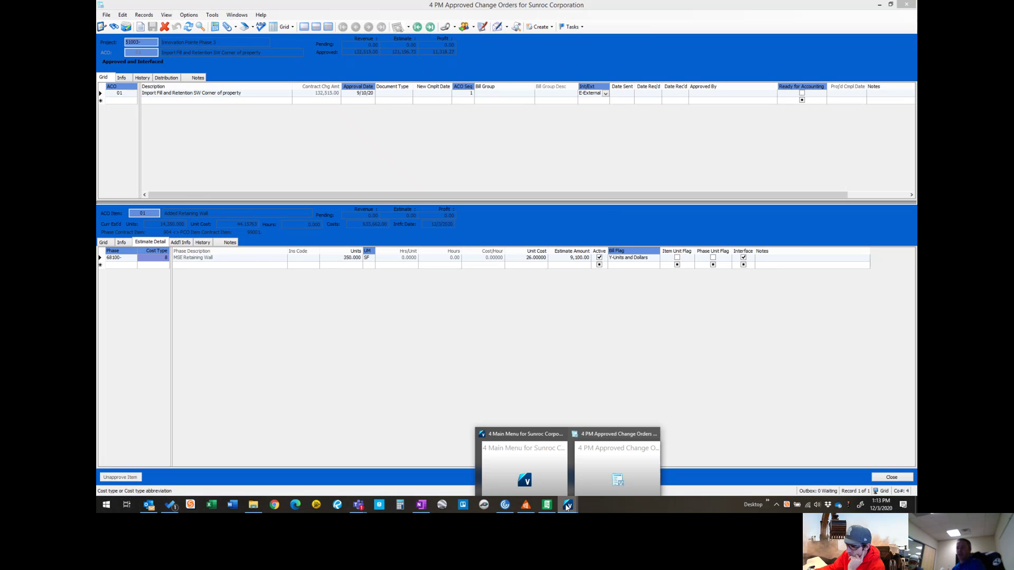
pyautogui.click(552, 476)
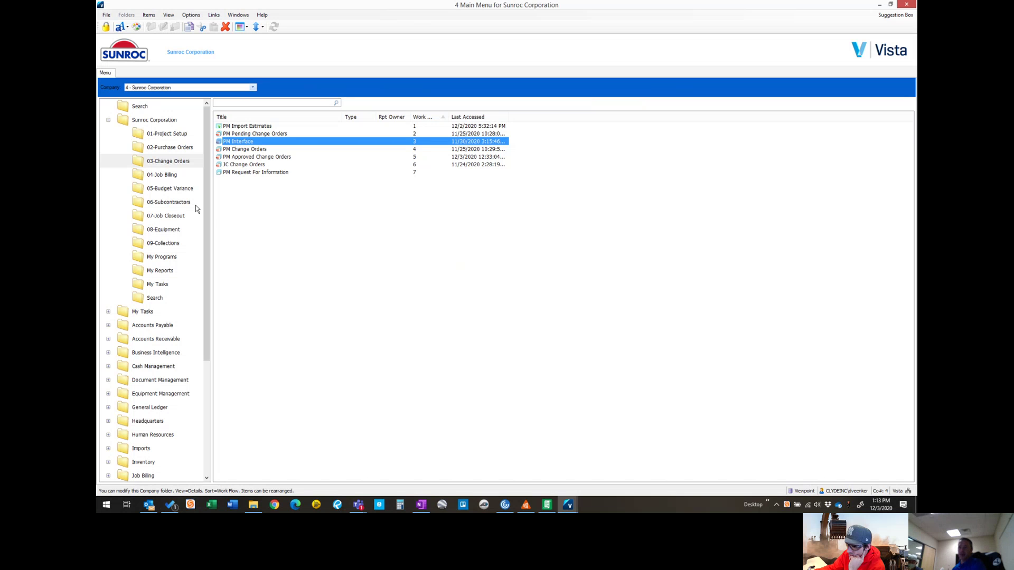
pyautogui.click(177, 137)
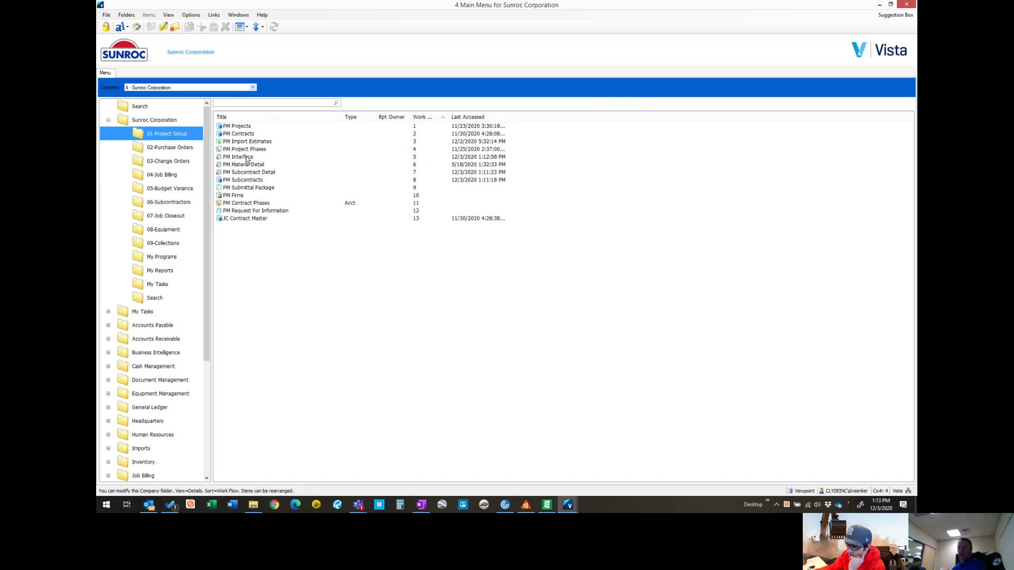
pyautogui.doubleClick(245, 174)
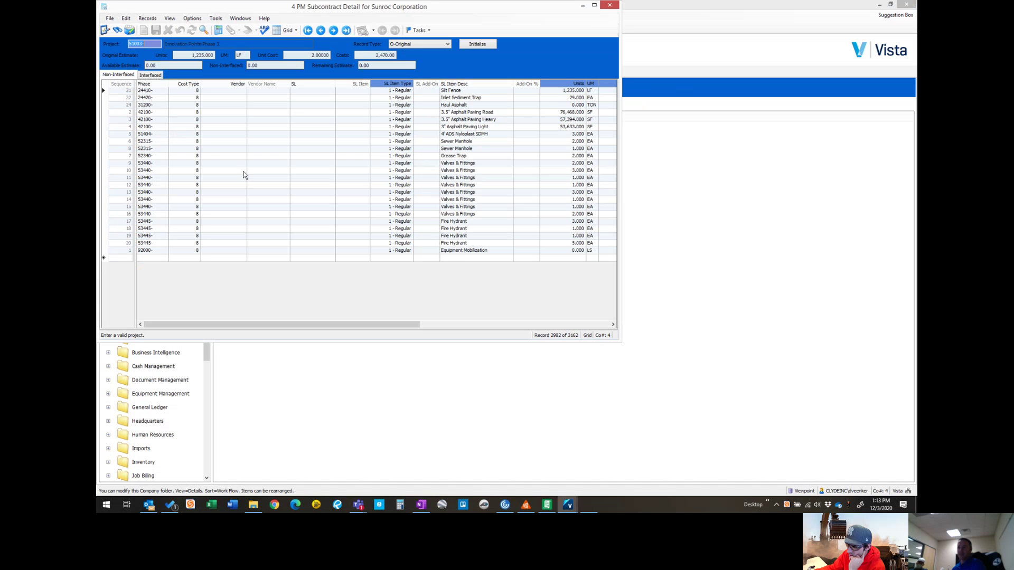
pyautogui.click(594, 5)
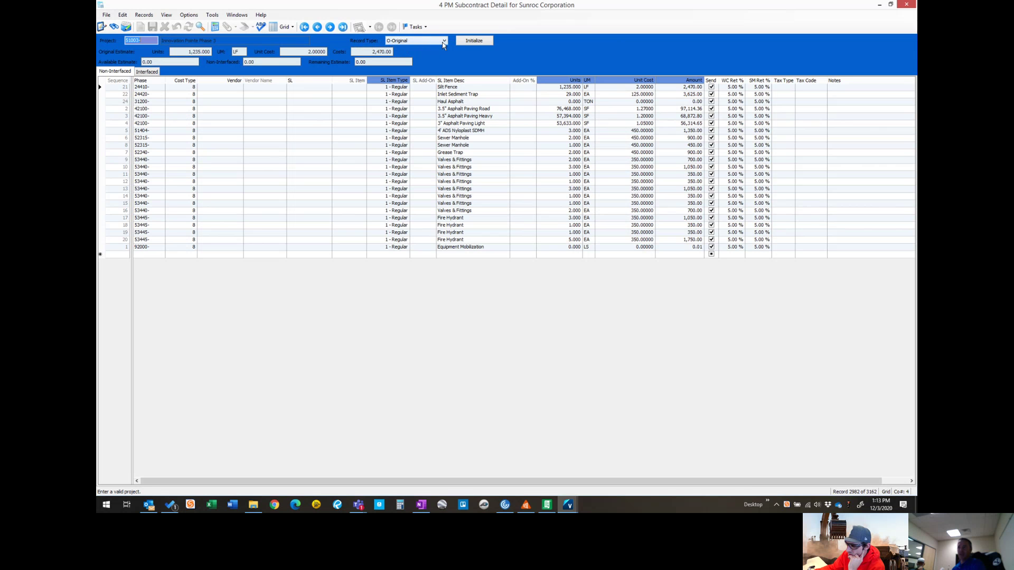
# - Filter Record Type to A-Approved CO's, switch back to O-Original, and browse the reports list without choosing
pyautogui.click(445, 42)
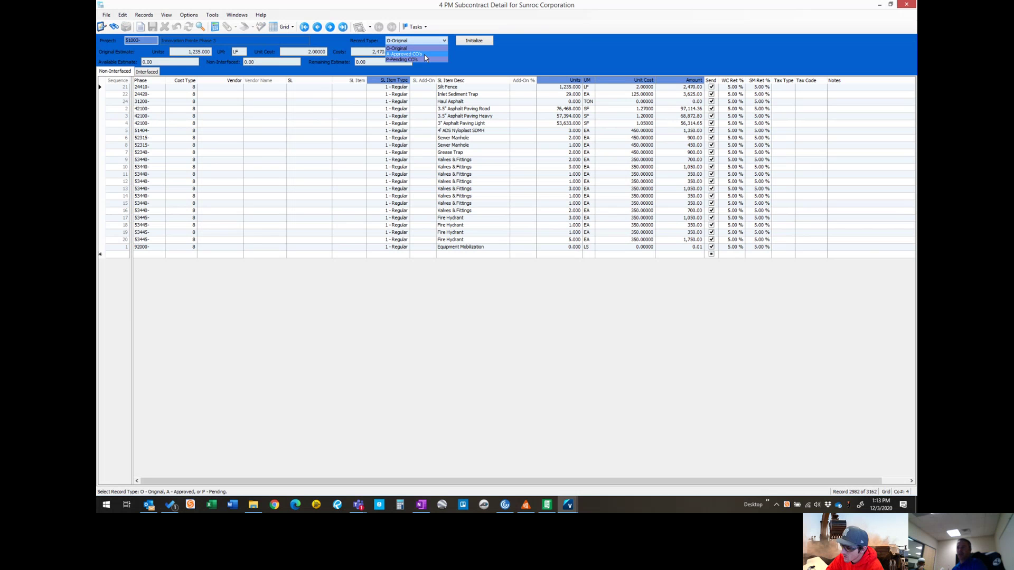
pyautogui.click(423, 55)
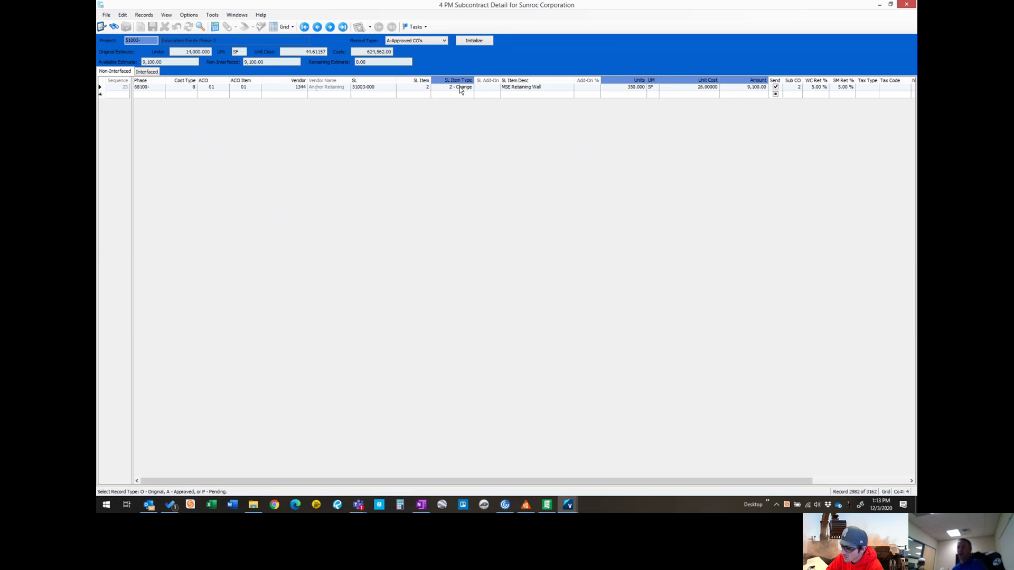
pyautogui.click(445, 44)
pyautogui.click(442, 49)
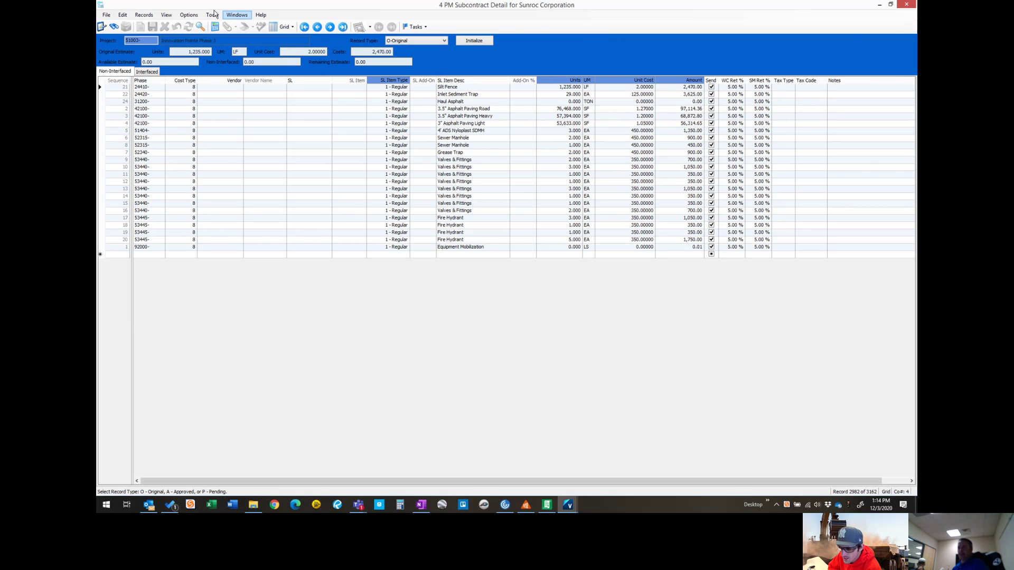
pyautogui.click(189, 14)
pyautogui.moveTo(196, 25)
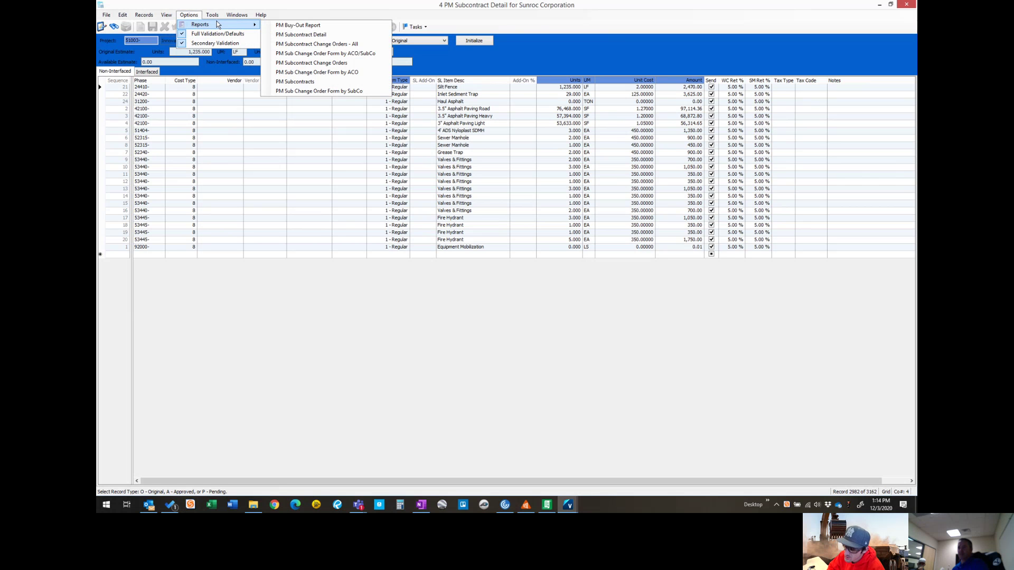
pyautogui.click(334, 9)
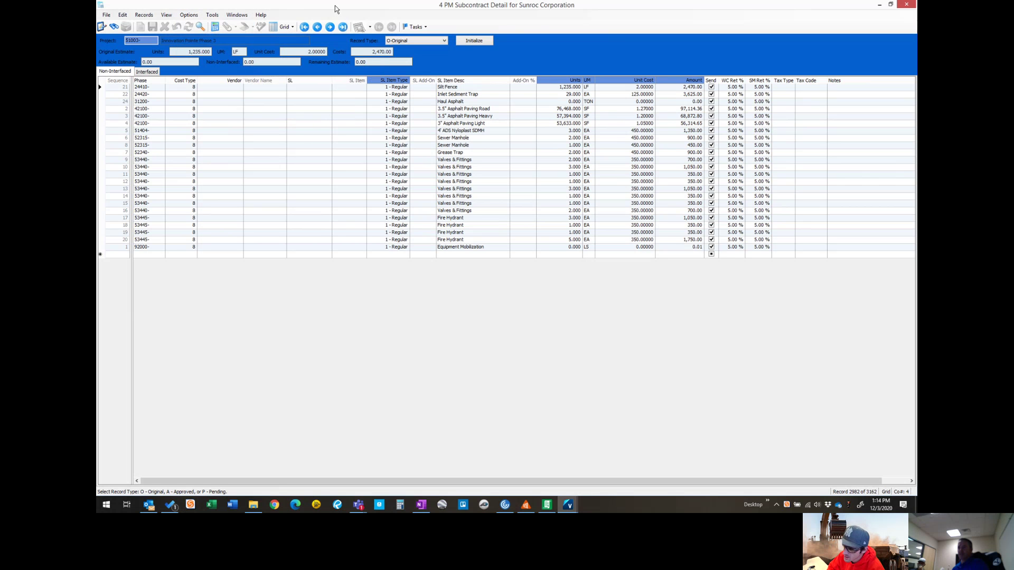
# - Back in PM Approved Change Orders, load project 31005 (Saratoga Springs LDS Temple) to list its ten ACOs
pyautogui.click(907, 5)
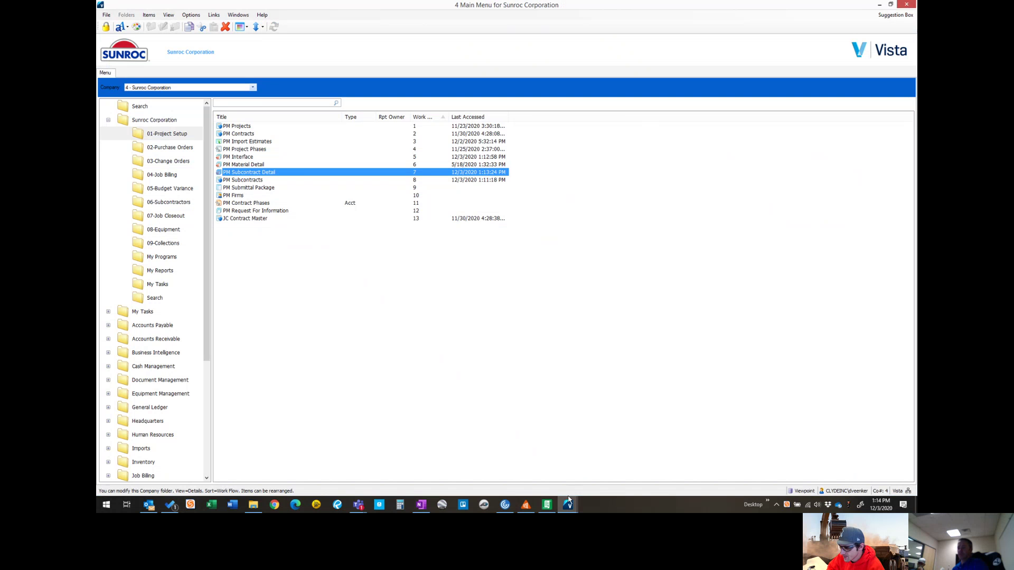
pyautogui.moveTo(570, 505)
pyautogui.click(612, 464)
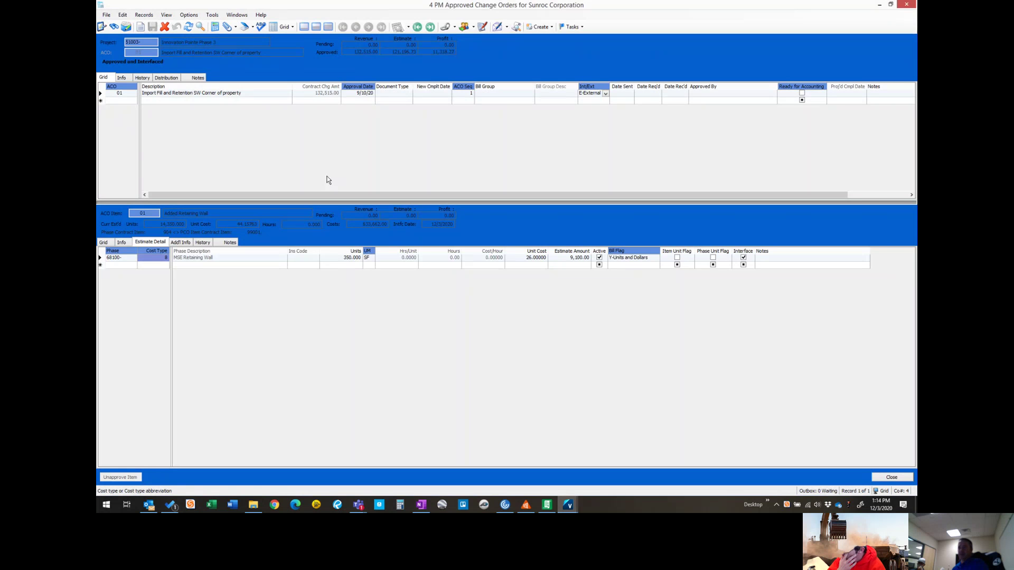
pyautogui.click(110, 47)
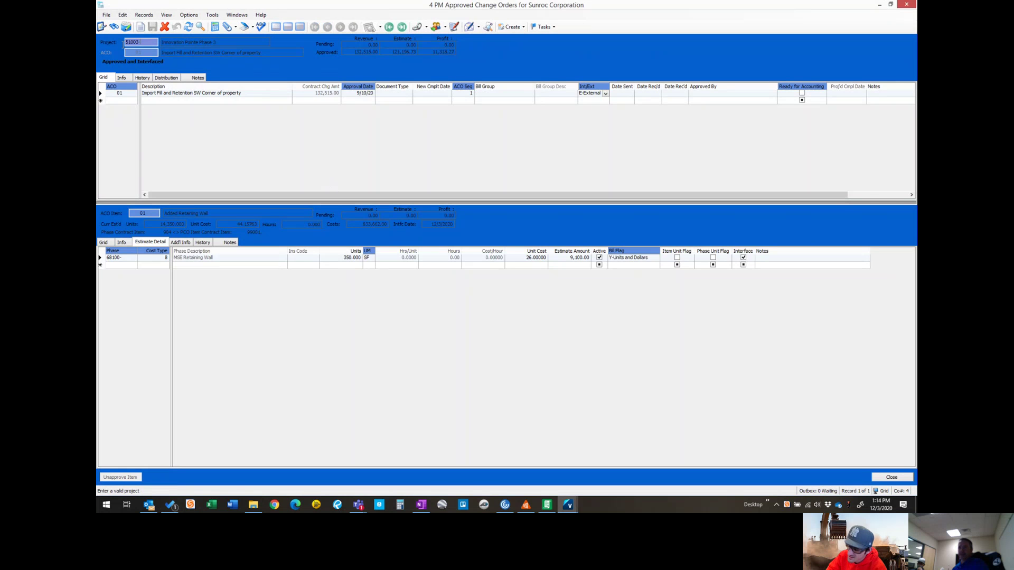
pyautogui.write('310')
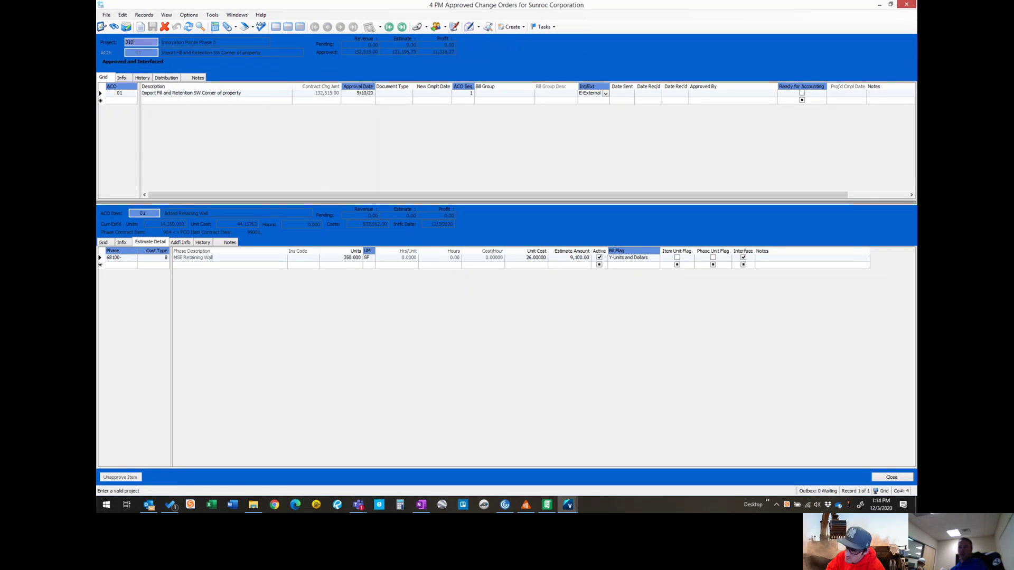
pyautogui.write('05')
pyautogui.press('Tab')
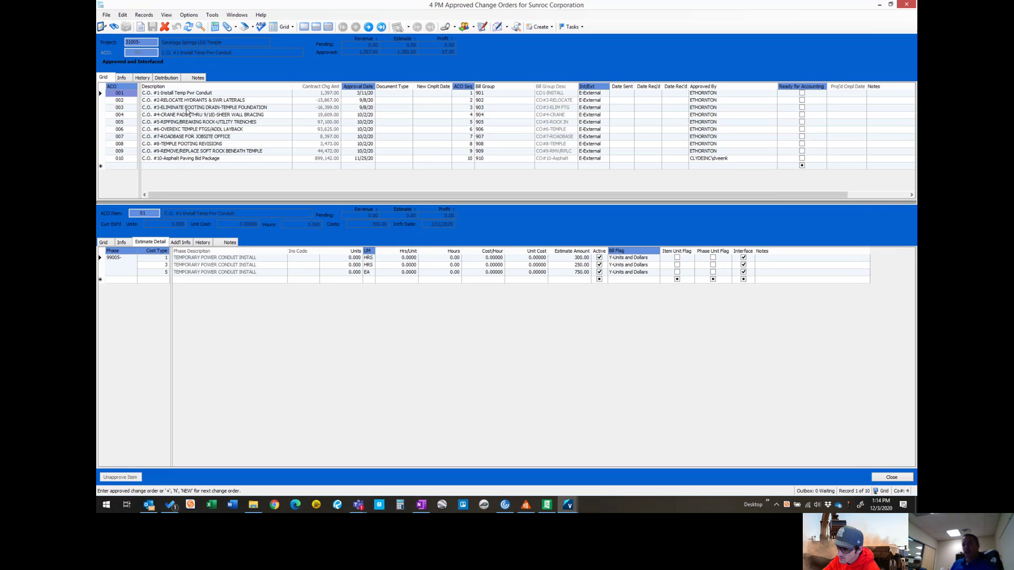
pyautogui.click(184, 160)
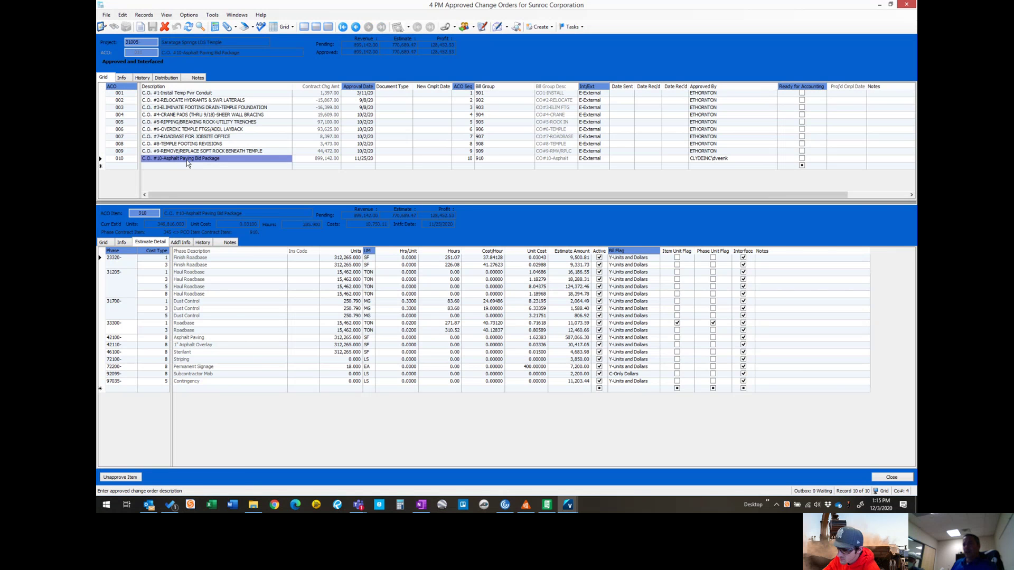
pyautogui.click(104, 243)
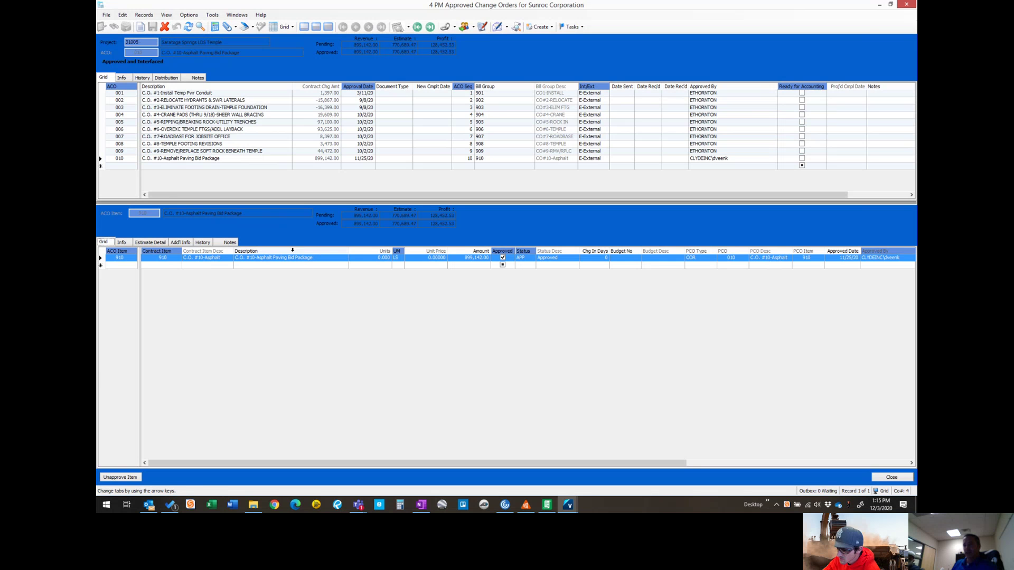
pyautogui.click(162, 242)
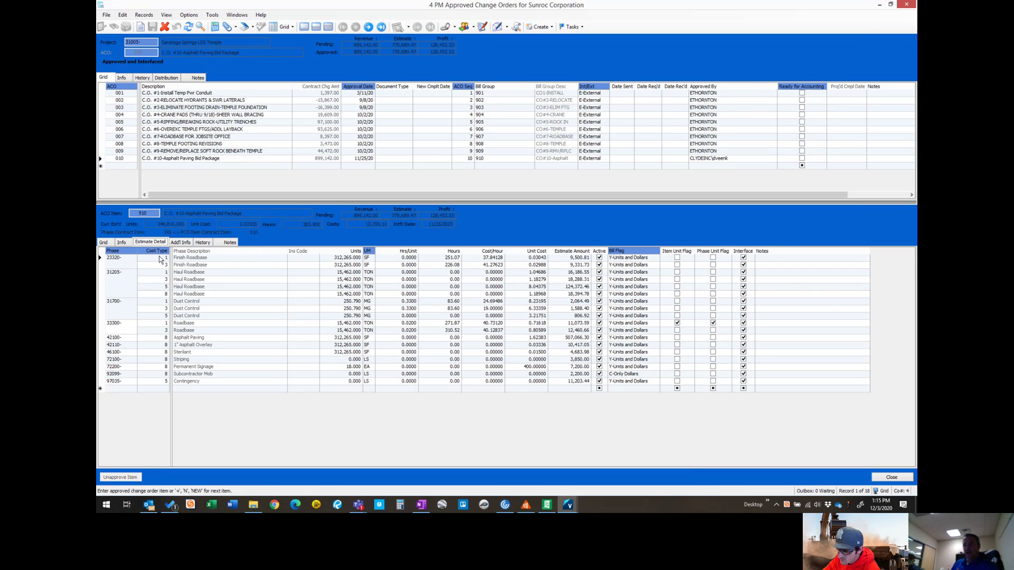
pyautogui.click(154, 339)
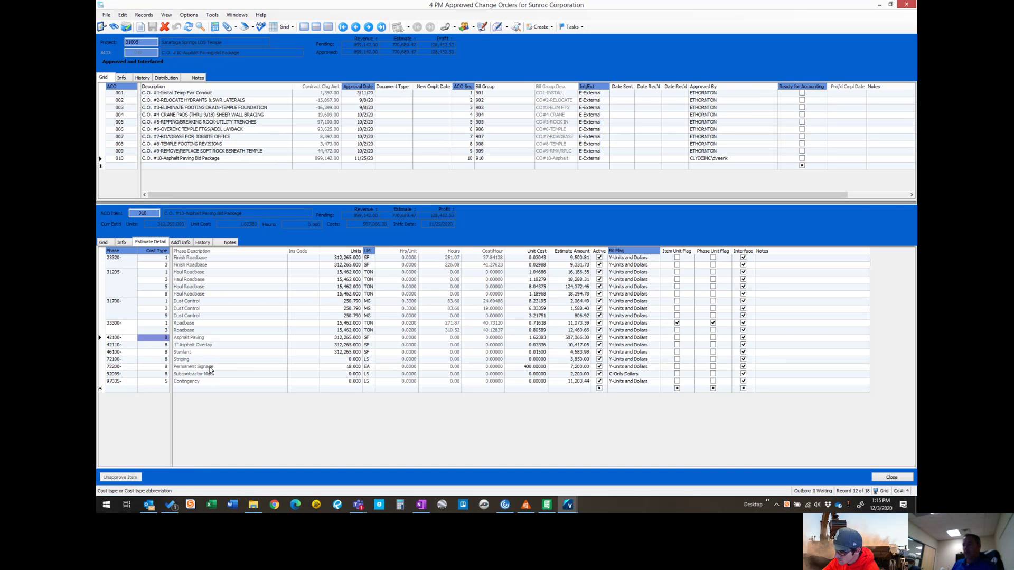
# - Open the maximized subcontract detail for 31005-001 and list its four interfaced items
pyautogui.click(572, 26)
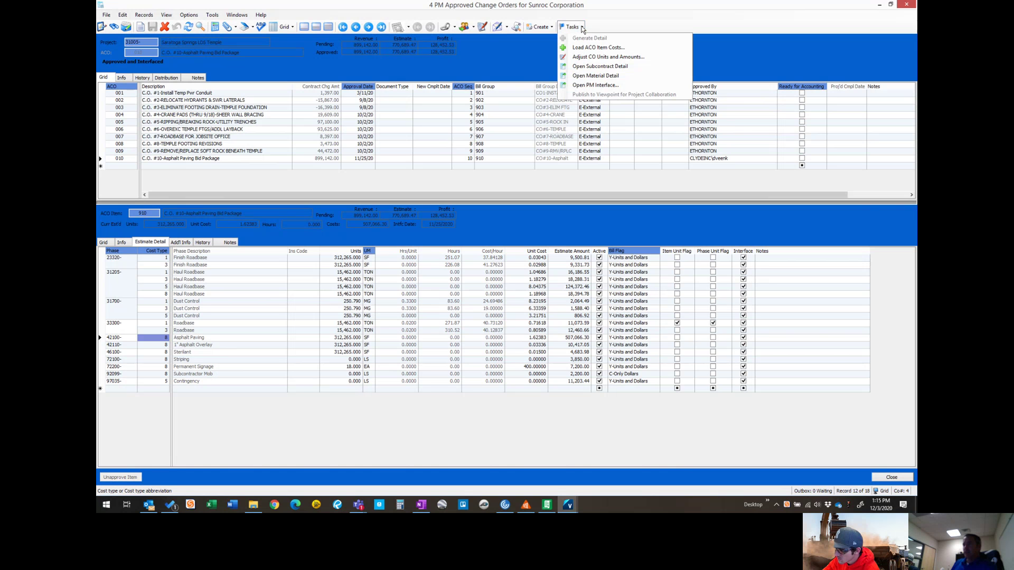
pyautogui.click(591, 67)
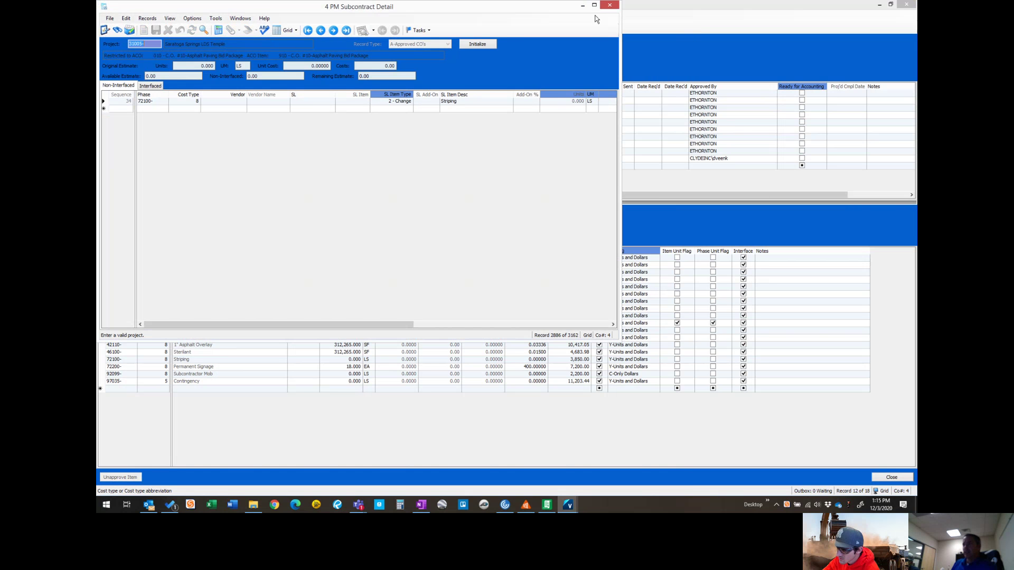
pyautogui.click(594, 5)
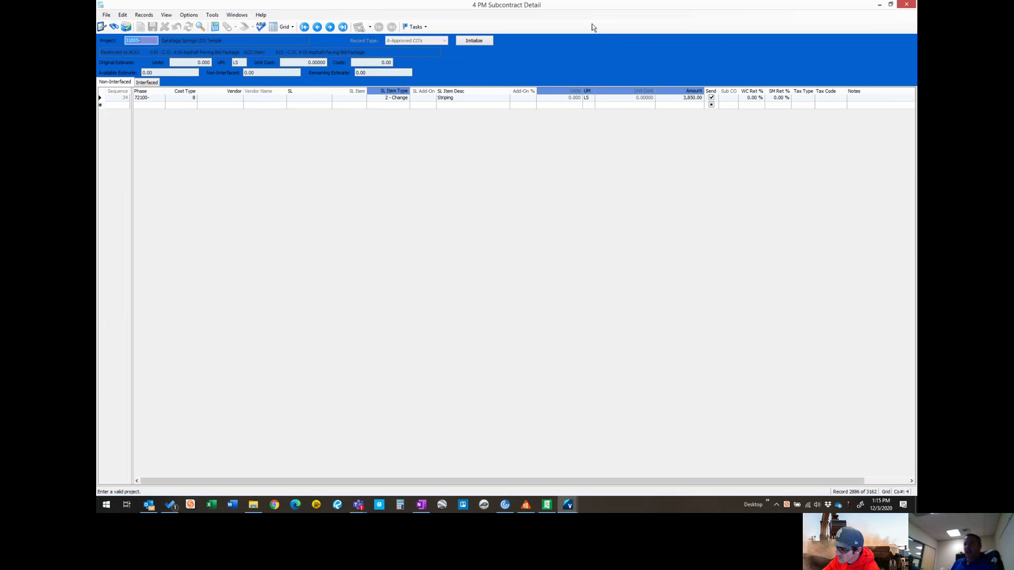
pyautogui.click(147, 83)
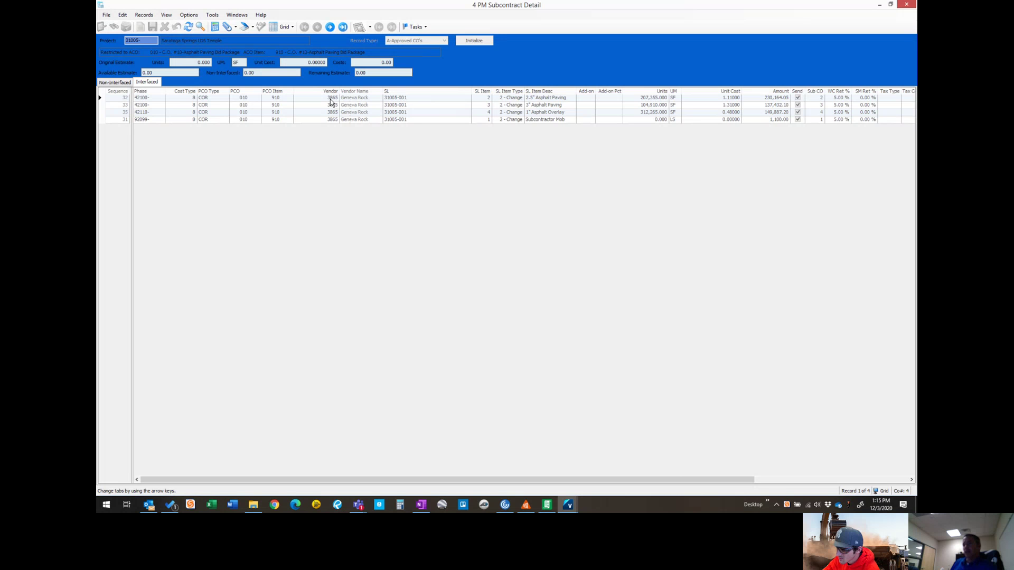
# - Open the PM Subcontracts header record for 31005-001 Asphalt Paving
pyautogui.click(106, 15)
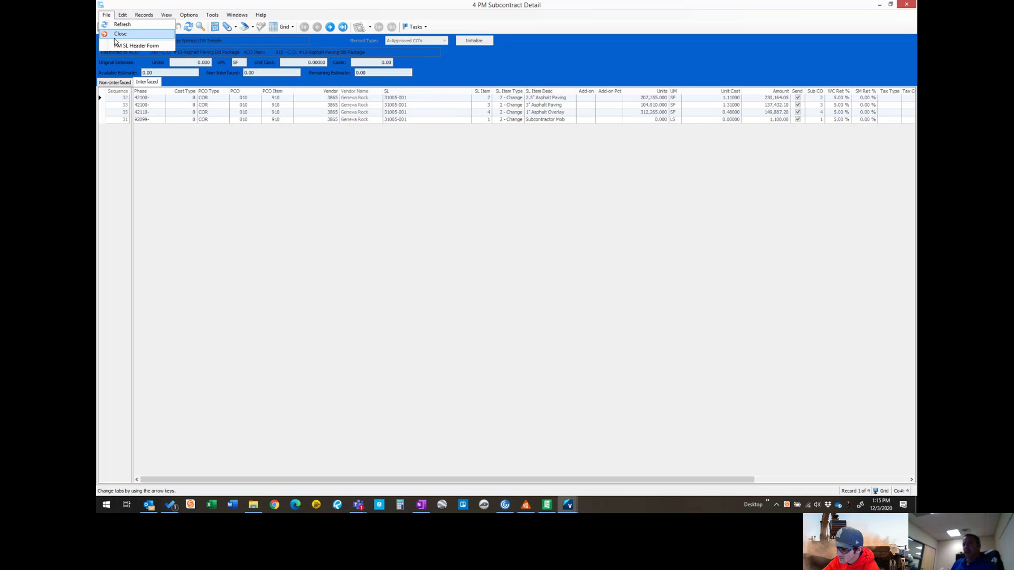
pyautogui.click(126, 38)
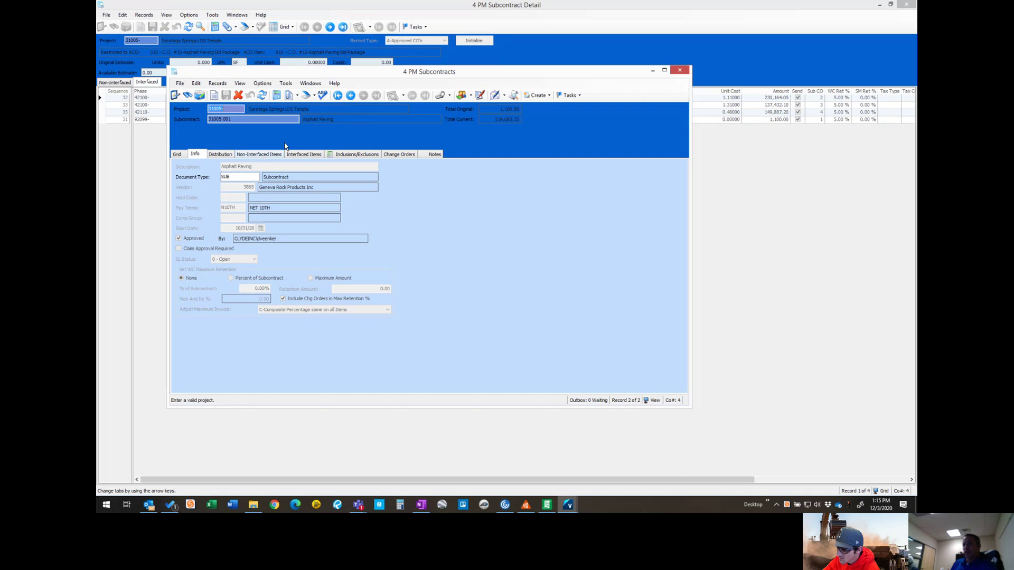
pyautogui.click(537, 95)
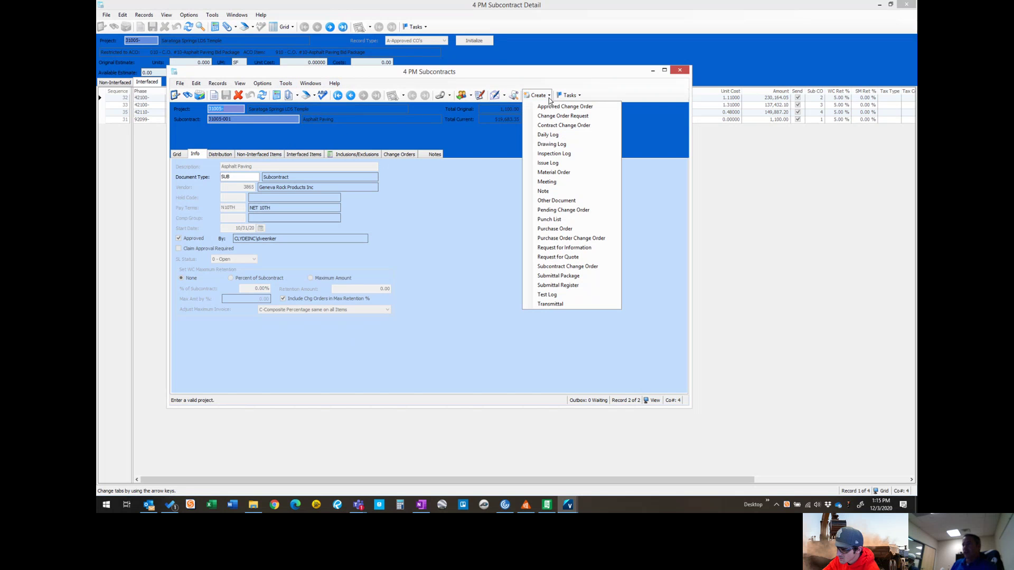
# - Pick the SRC Itemized Subcontract template, close without creating, and show the five interfaced items
pyautogui.click(505, 96)
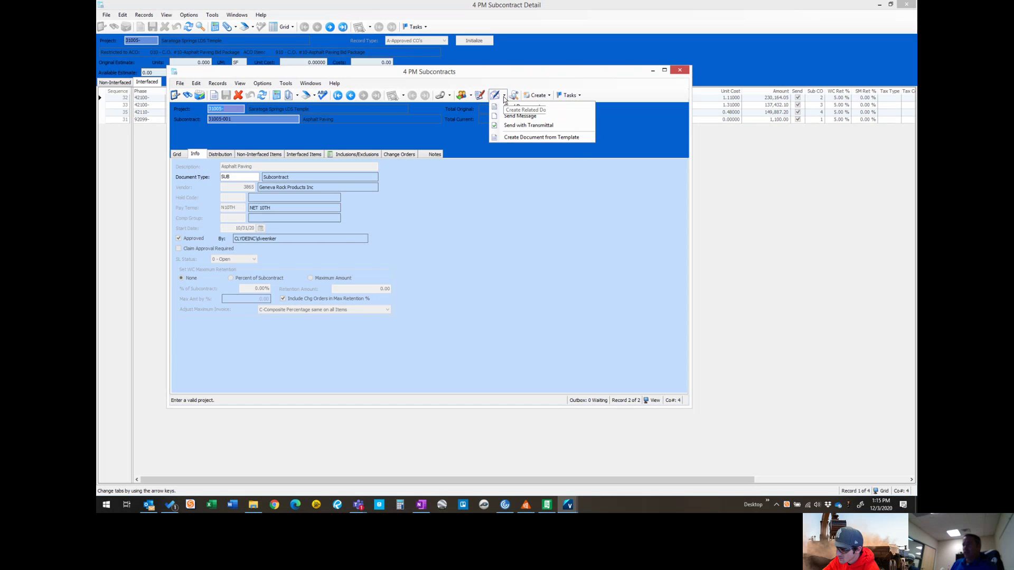
pyautogui.click(522, 138)
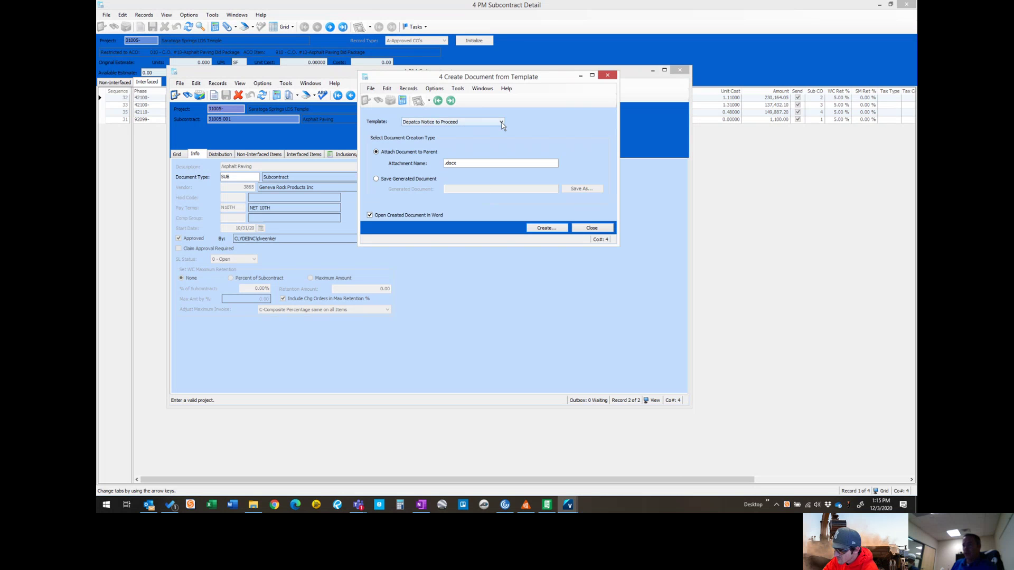
pyautogui.click(496, 122)
pyautogui.click(484, 140)
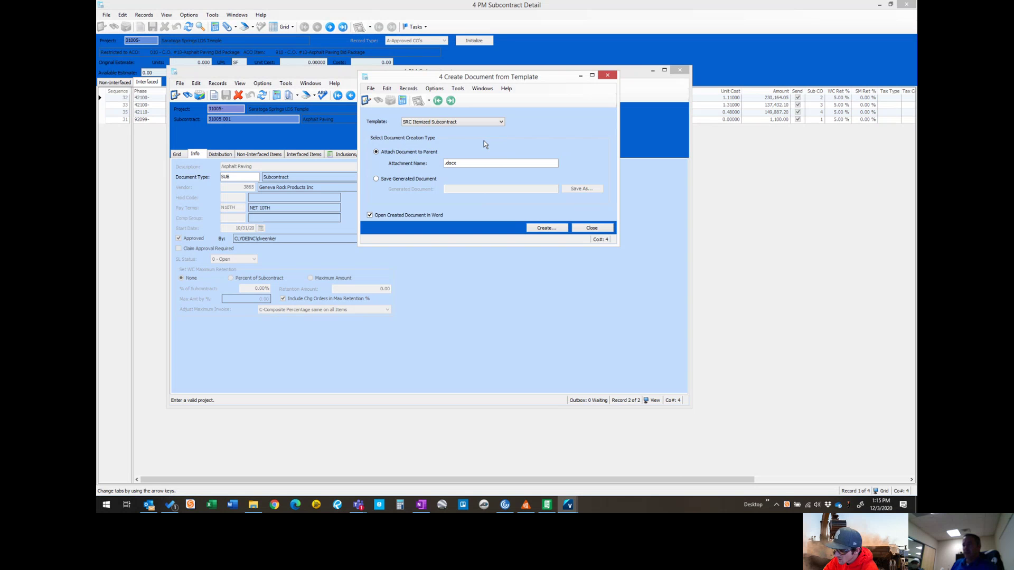
pyautogui.click(592, 228)
pyautogui.click(309, 155)
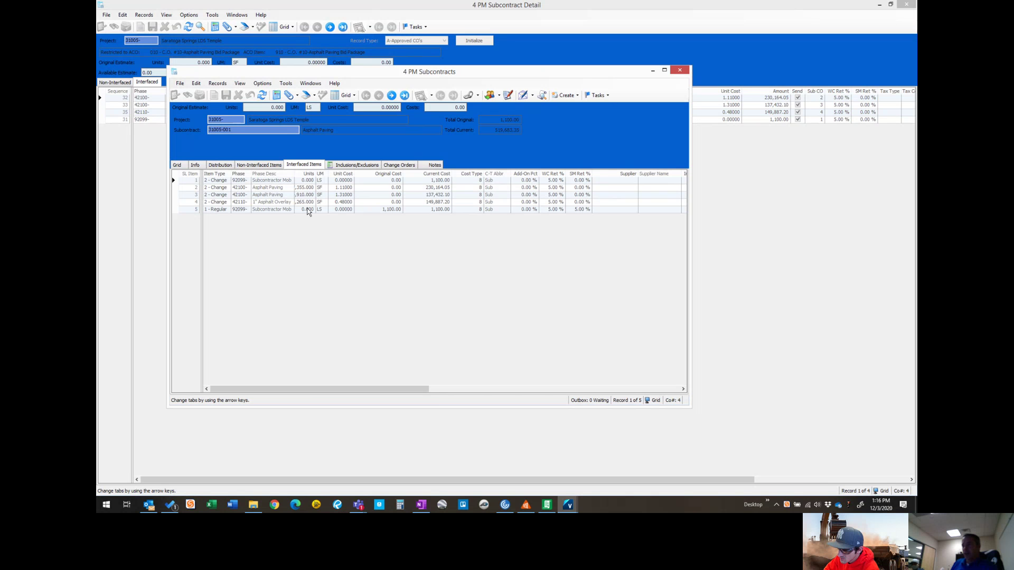
# - Scroll across the Interfaced Items grid and check the related document types
pyautogui.click(433, 389)
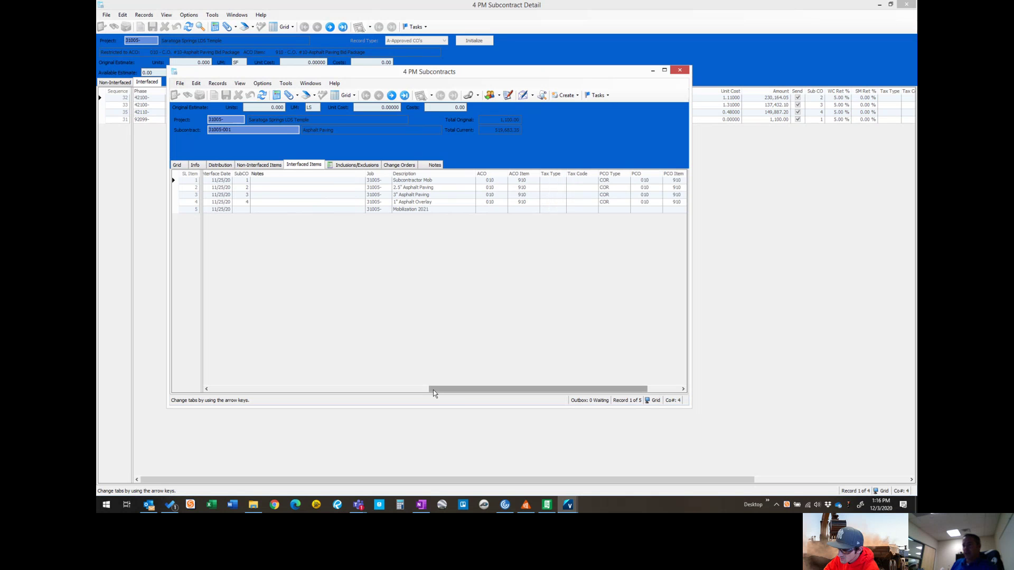
pyautogui.moveTo(451, 393); pyautogui.dragTo(204, 403)
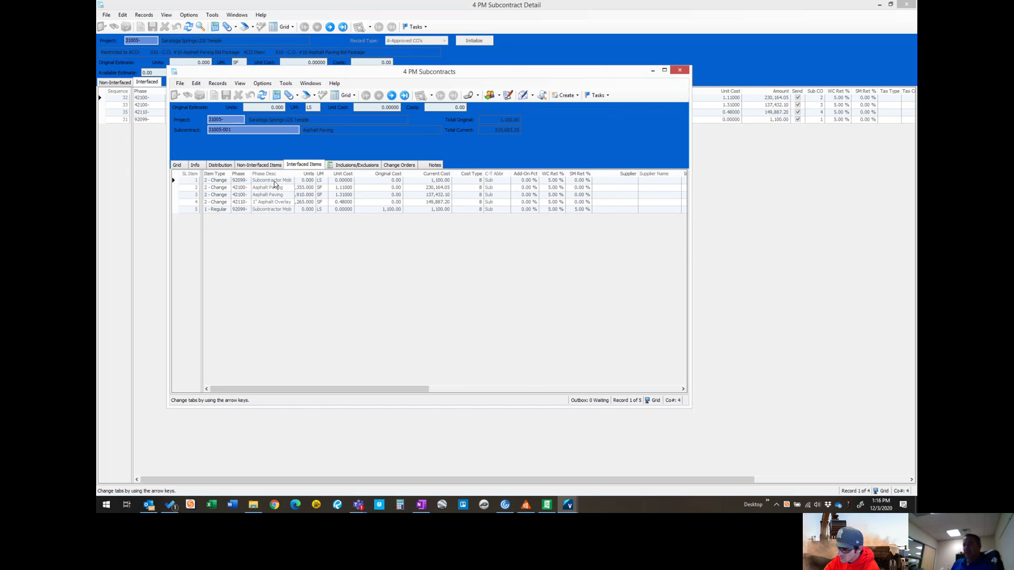
pyautogui.click(578, 96)
pyautogui.click(578, 96)
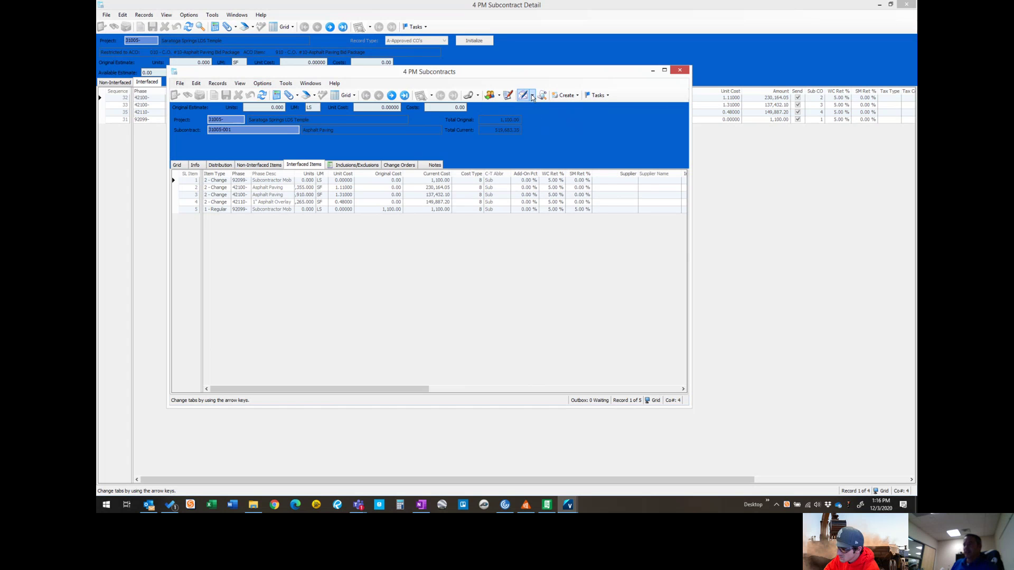
# - Cancel Create Document from Template, leaving Depatco Notice to Proceed, and close the subcontract record
pyautogui.click(532, 95)
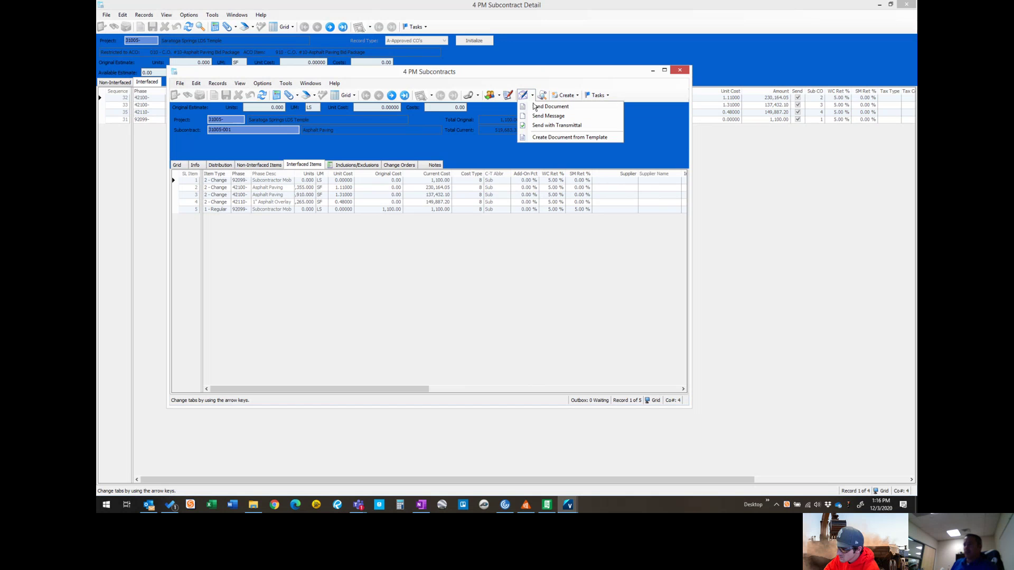
pyautogui.click(547, 140)
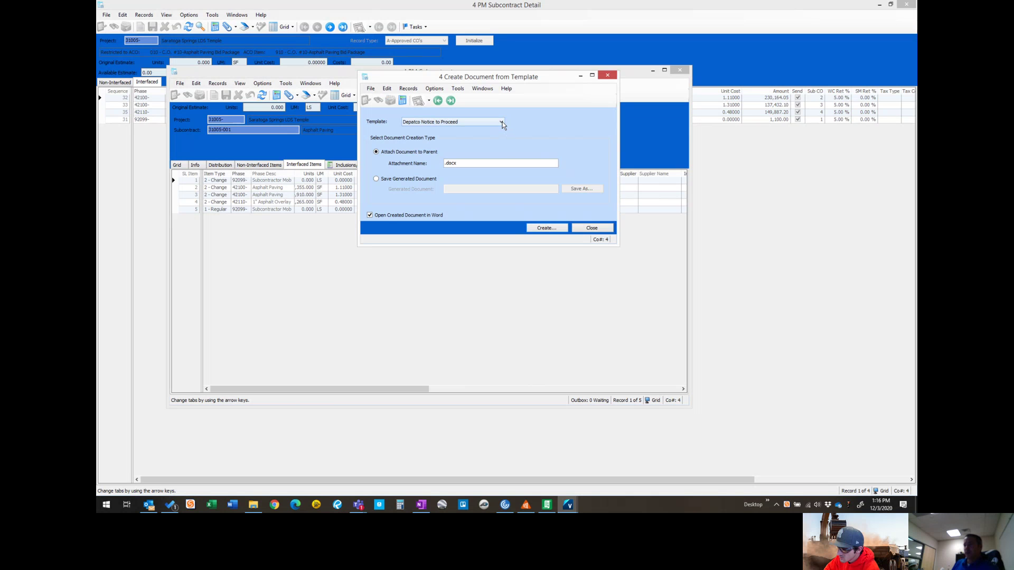
pyautogui.click(501, 122)
pyautogui.click(510, 122)
pyautogui.click(600, 228)
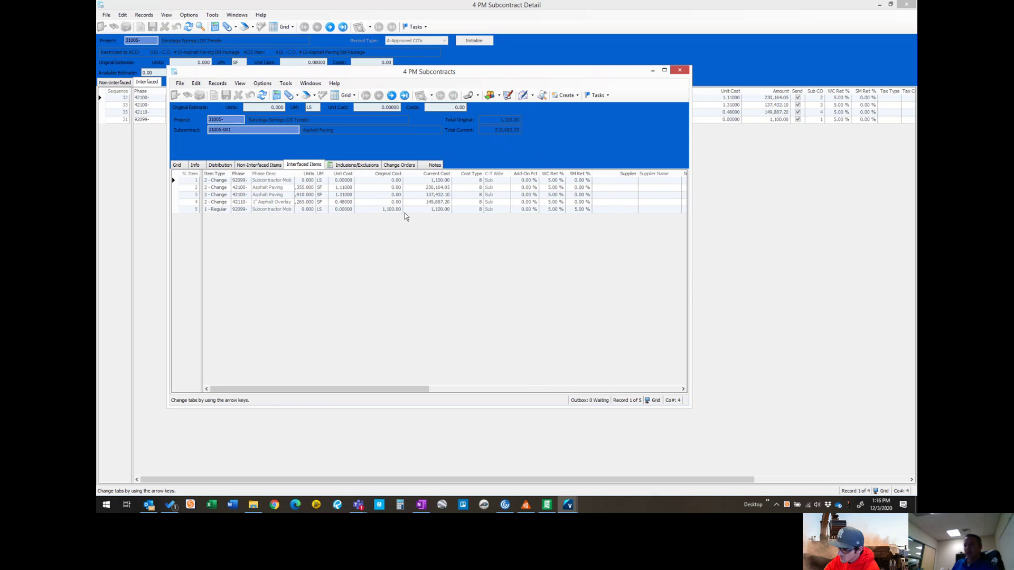
pyautogui.click(679, 71)
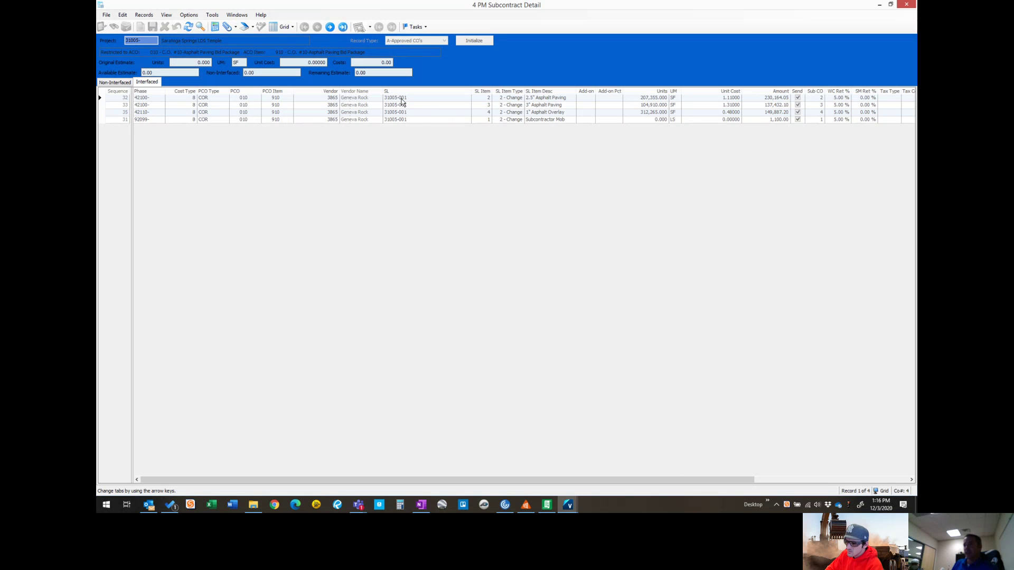
# - Close PM Subcontract Detail to show ACO 010's Asphalt Paving estimate lines, then resume the Teams call
pyautogui.click(906, 4)
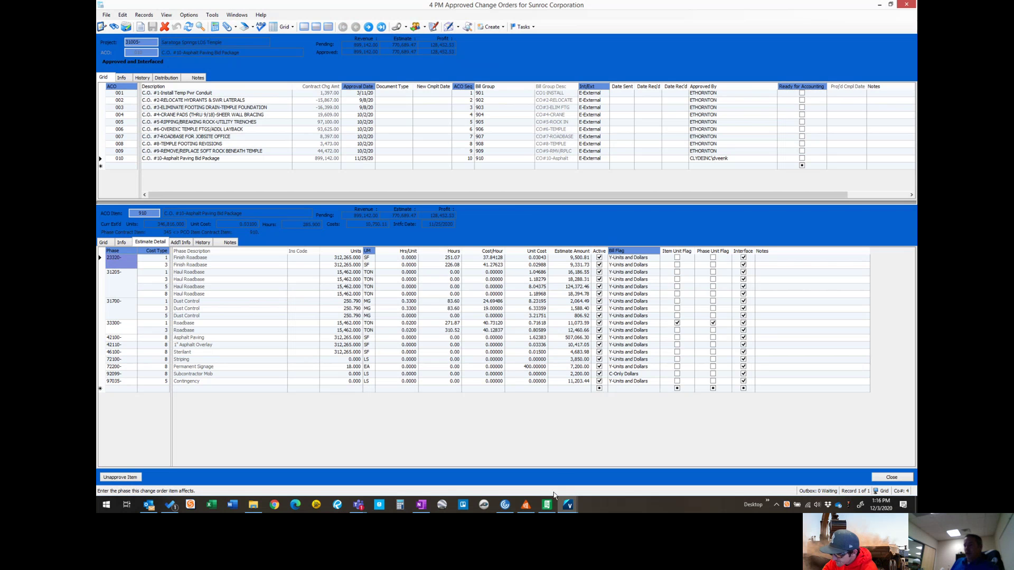
pyautogui.moveTo(358, 504)
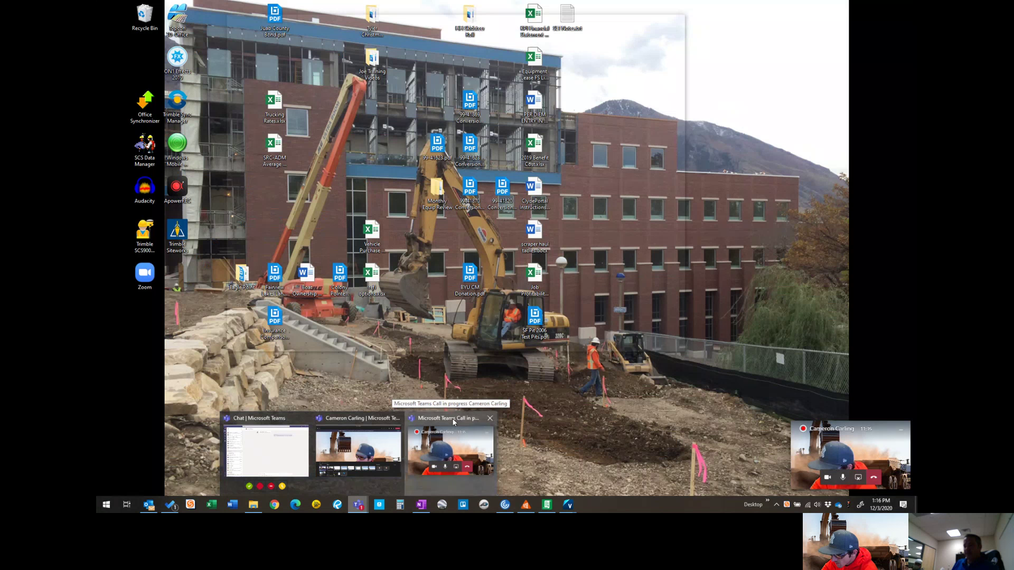
pyautogui.click(453, 425)
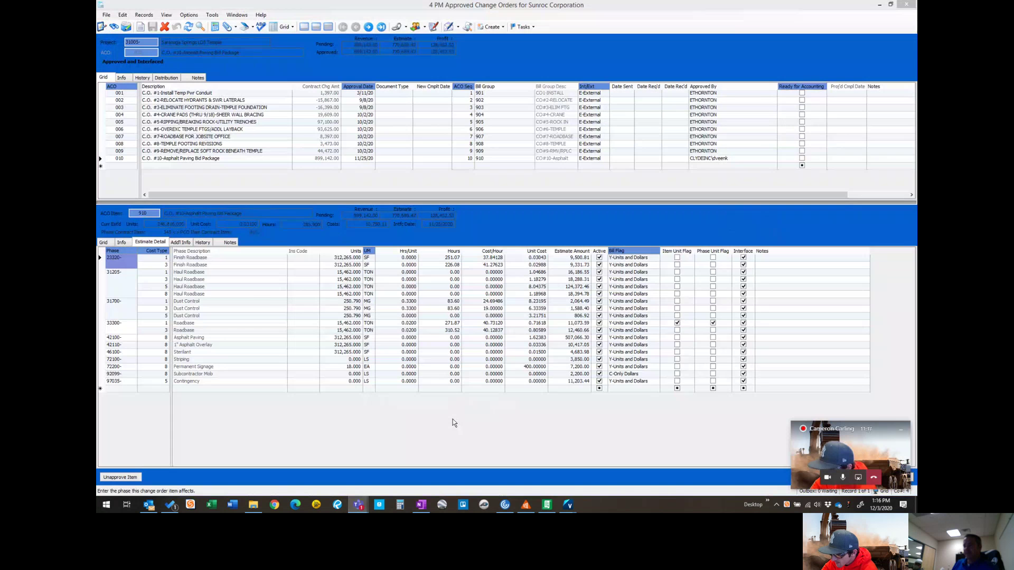